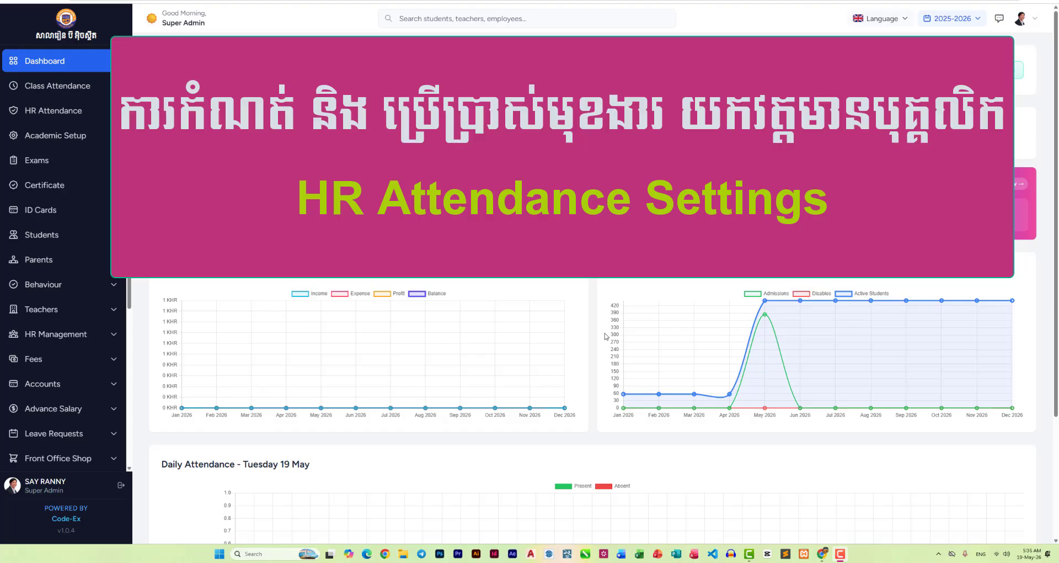
# Step: Open the HR attendance settings and review the Points System rules for check-in, check-out and absence
pyautogui.scroll(5, 606, 335)
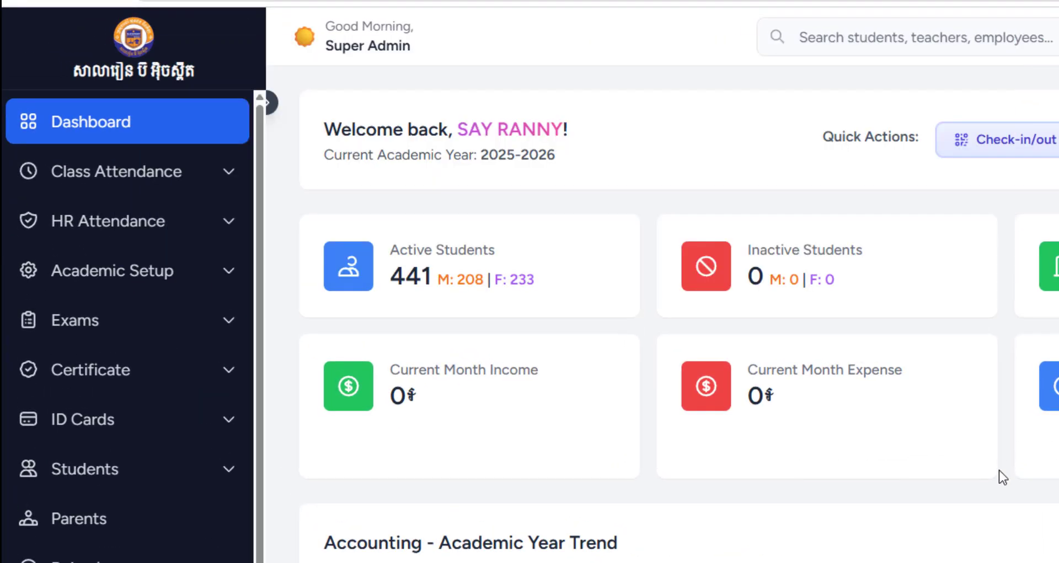
pyautogui.click(179, 223)
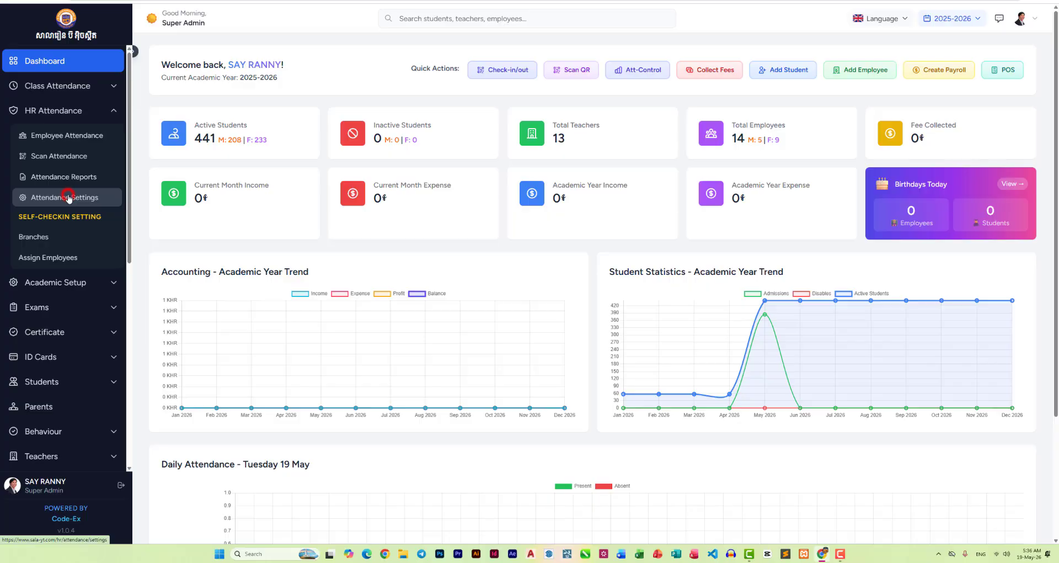
pyautogui.click(69, 197)
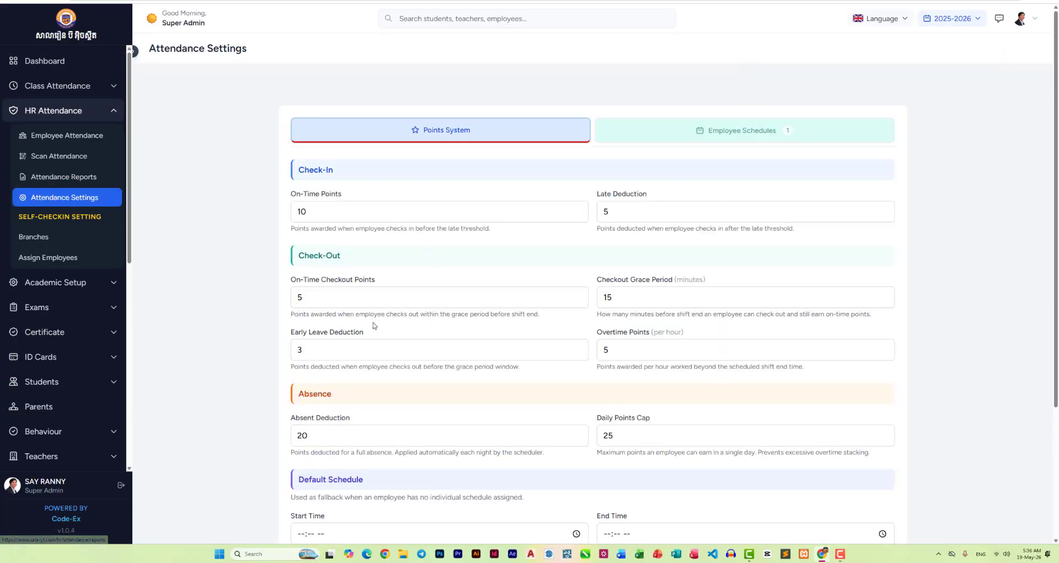
pyautogui.scroll(-3, 327, 299)
pyautogui.scroll(3, 329, 299)
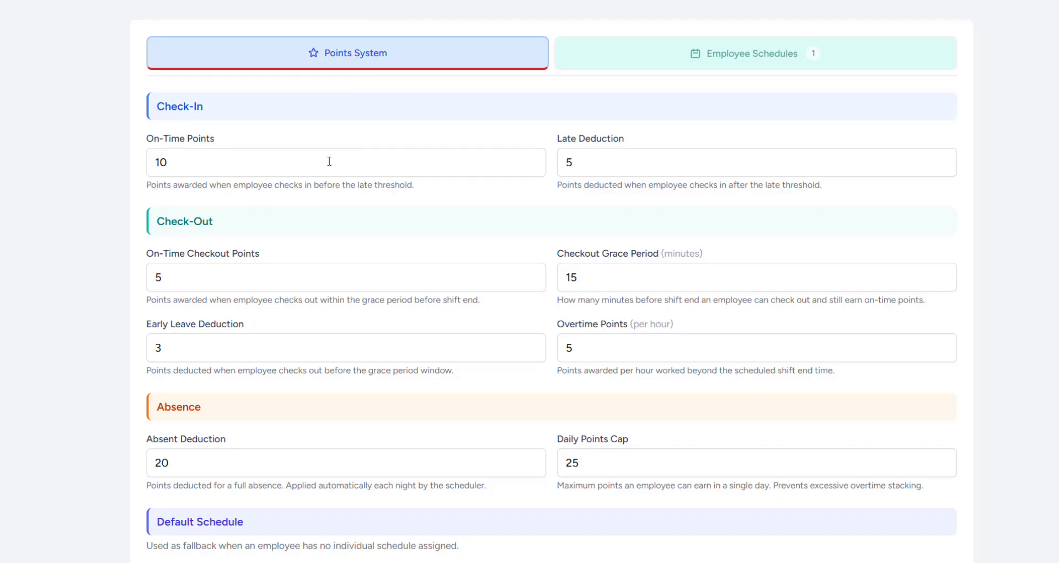
pyautogui.scroll(-2, 544, 241)
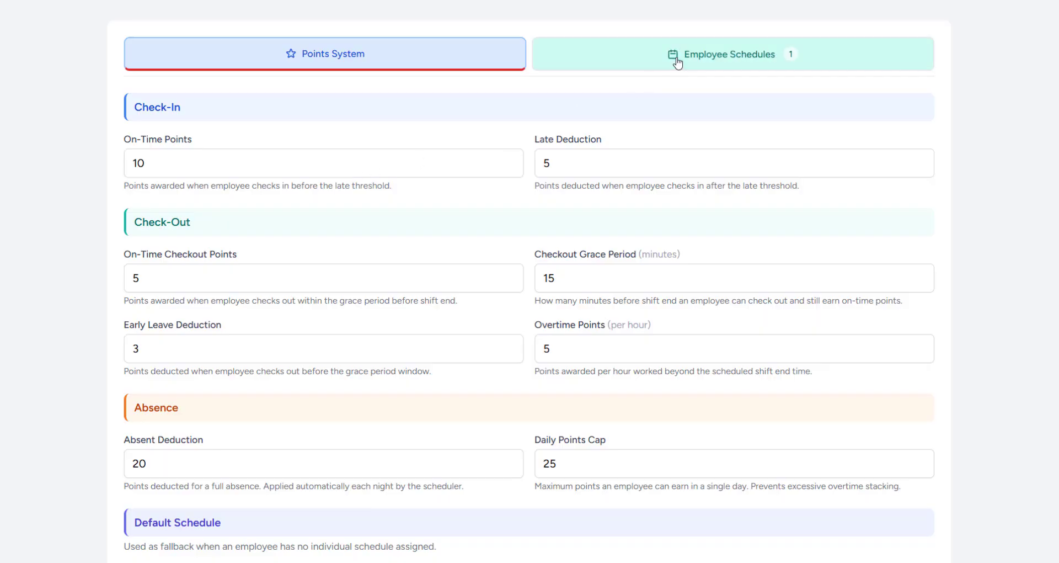
# Step: Open the employee schedules and examine the employee, schedule type and default choices for adding a new schedule
pyautogui.click(629, 55)
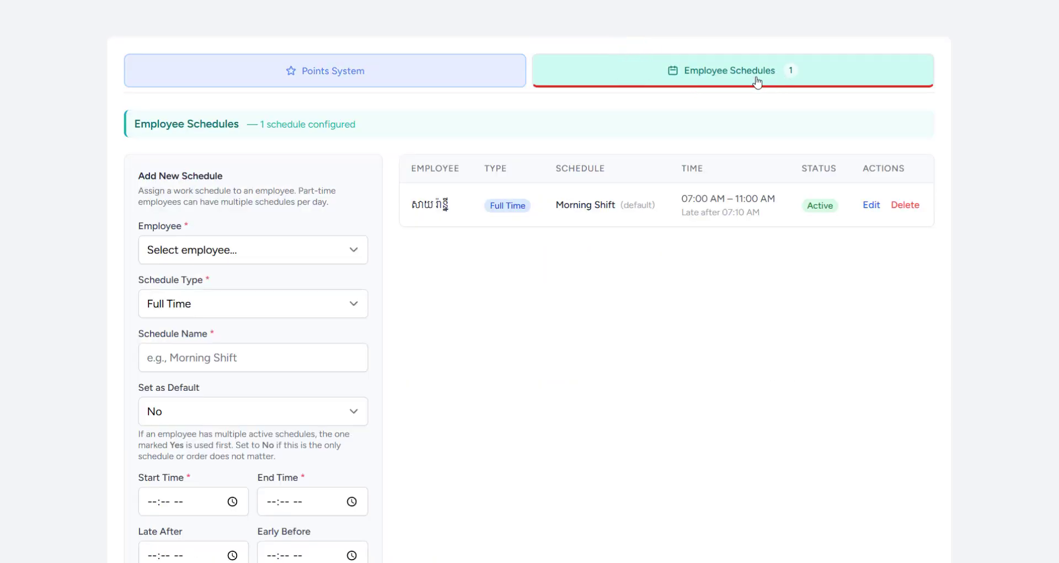
pyautogui.click(190, 248)
pyautogui.click(190, 248)
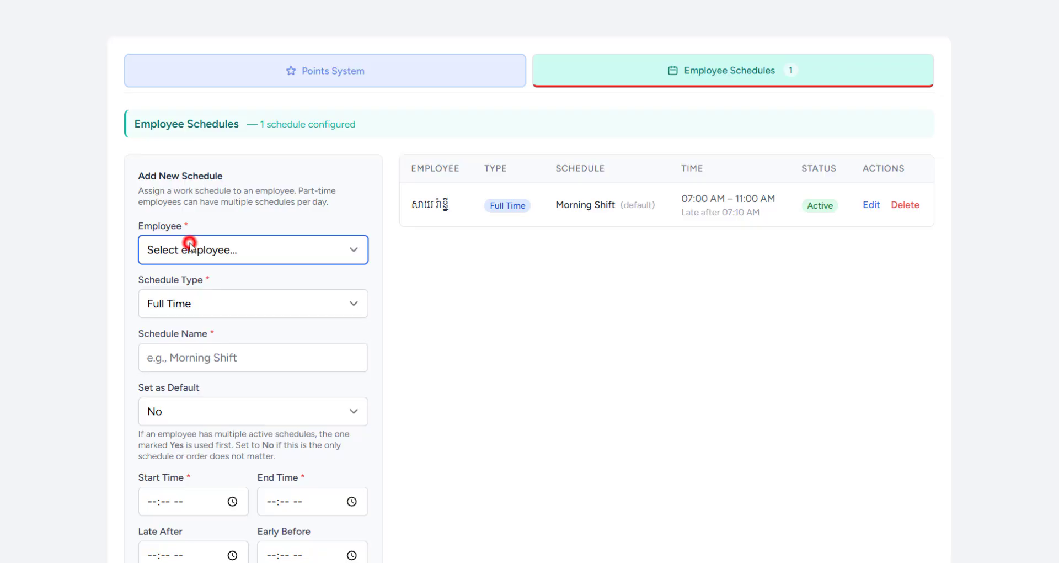
pyautogui.click(200, 305)
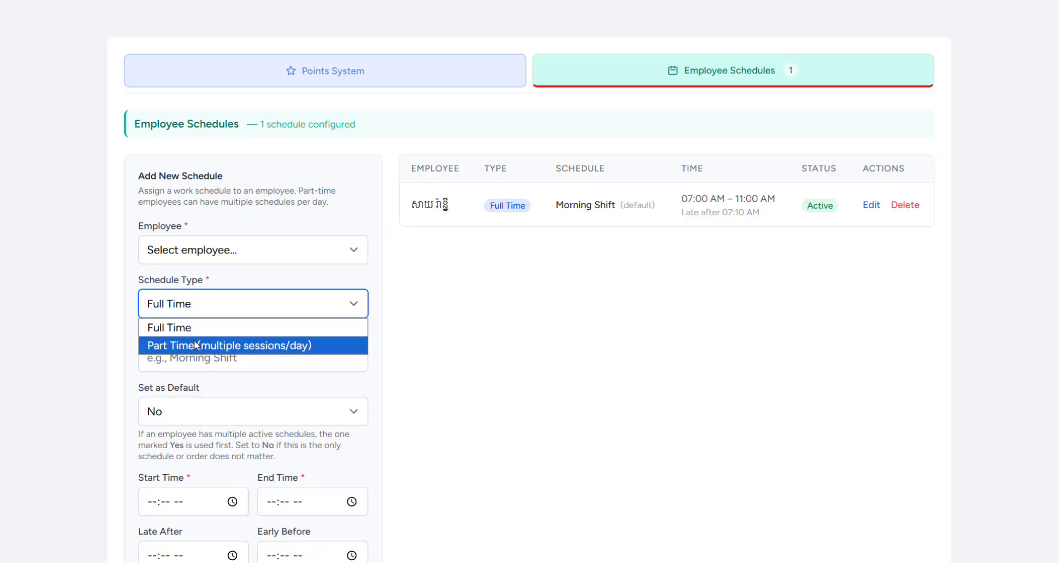
pyautogui.click(137, 315)
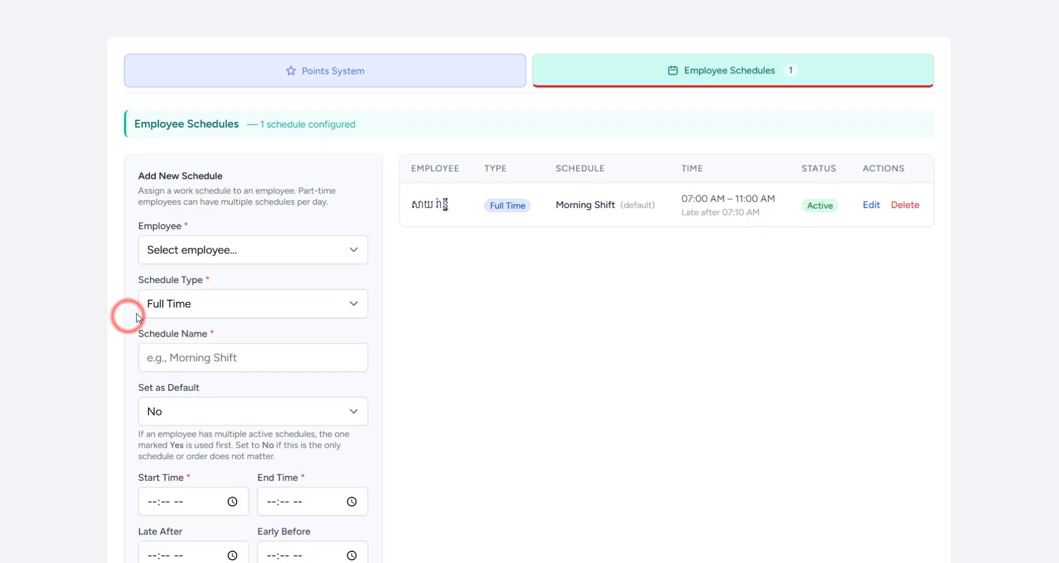
pyautogui.click(172, 408)
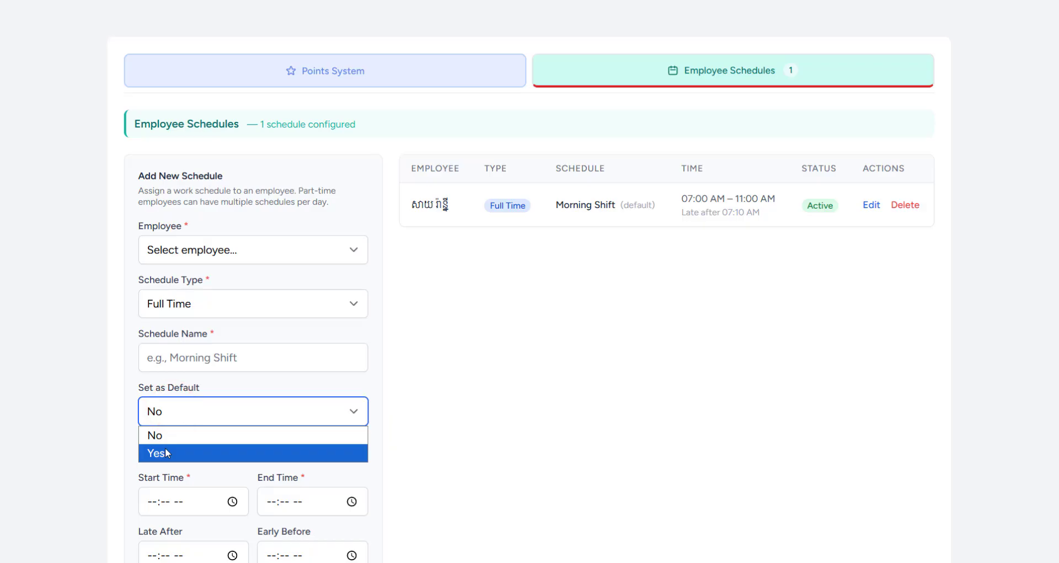
pyautogui.click(190, 385)
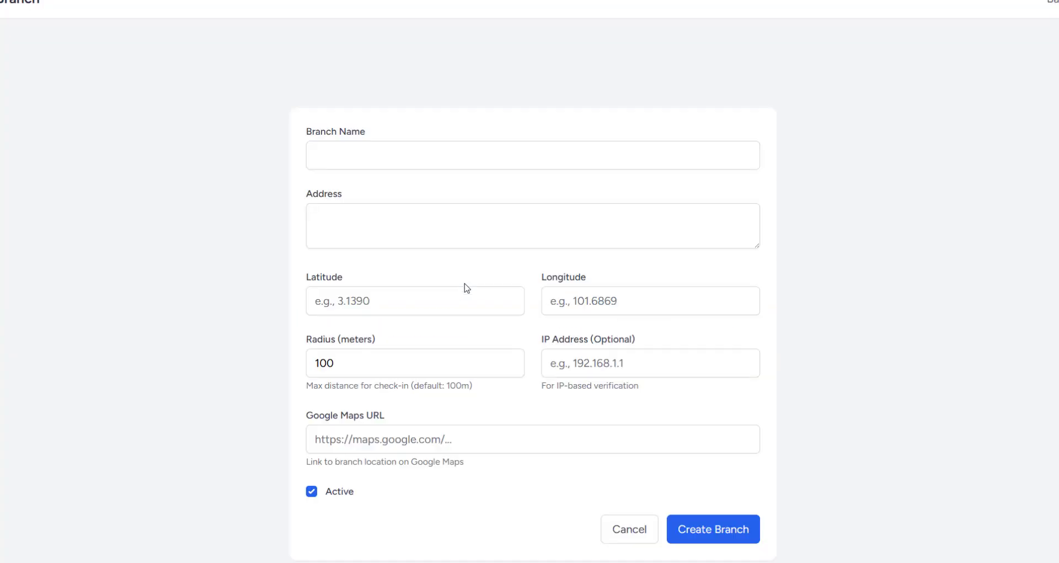
# Step: Examine the branch name, address, latitude and longitude fields of the new branch form
pyautogui.click(358, 154)
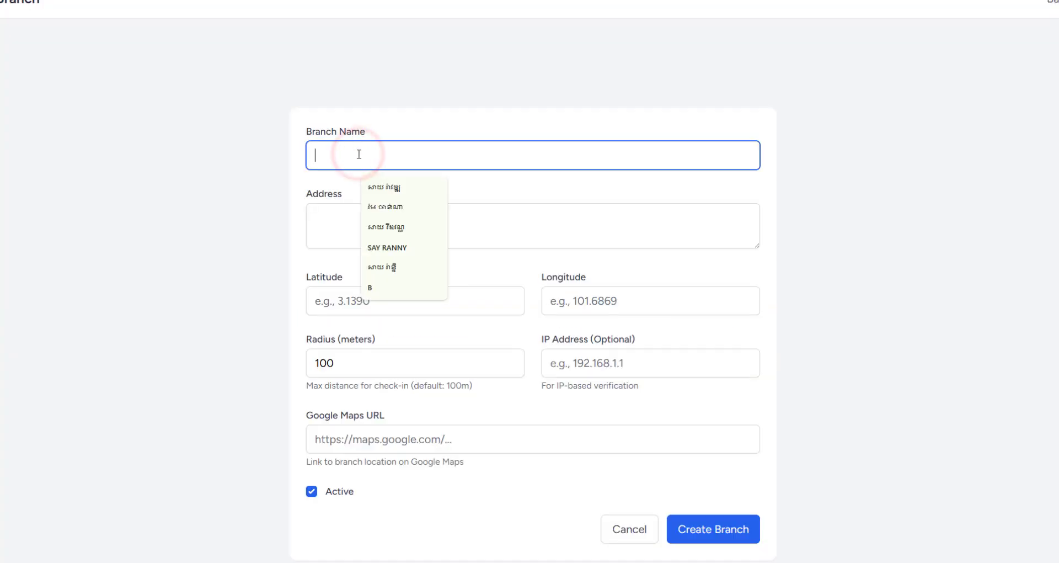
pyautogui.click(331, 244)
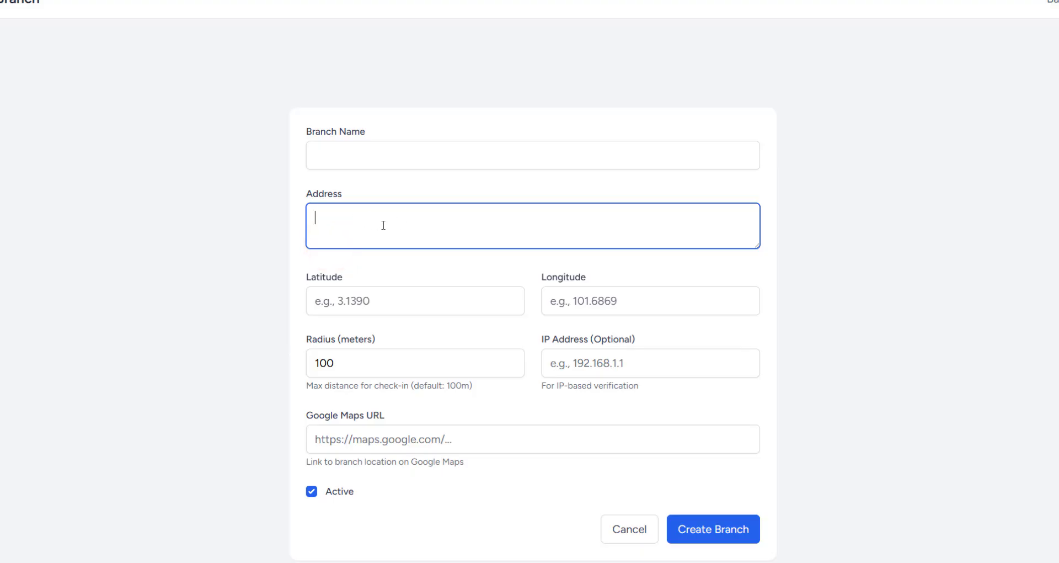
pyautogui.click(406, 300)
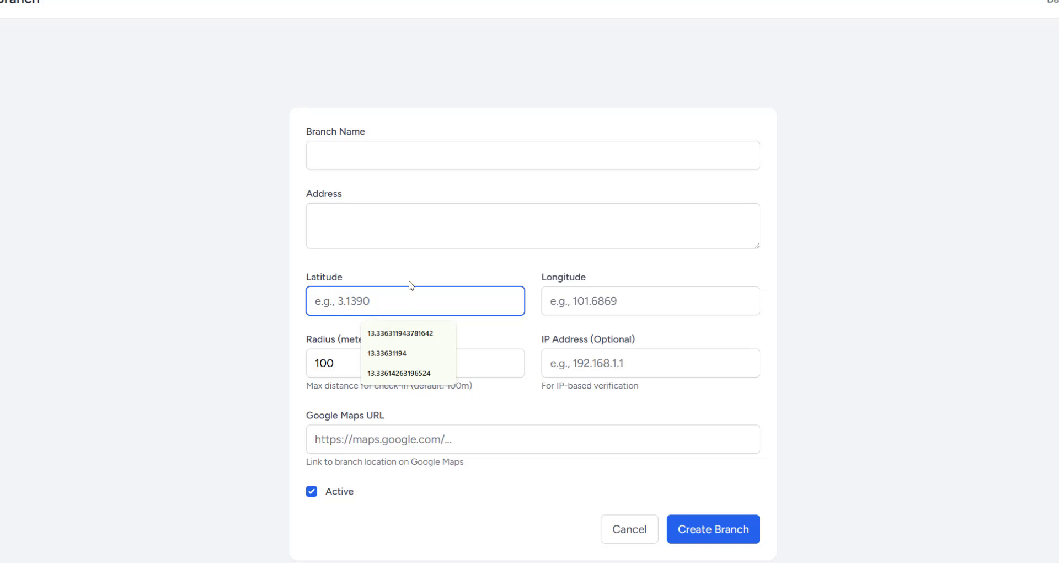
pyautogui.click(413, 271)
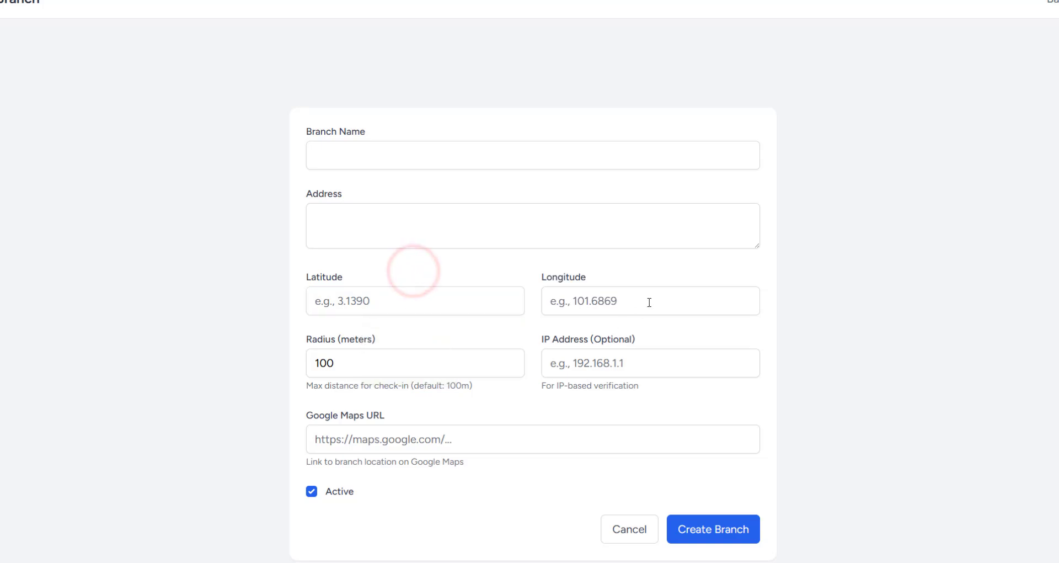
pyautogui.click(650, 303)
pyautogui.click(415, 301)
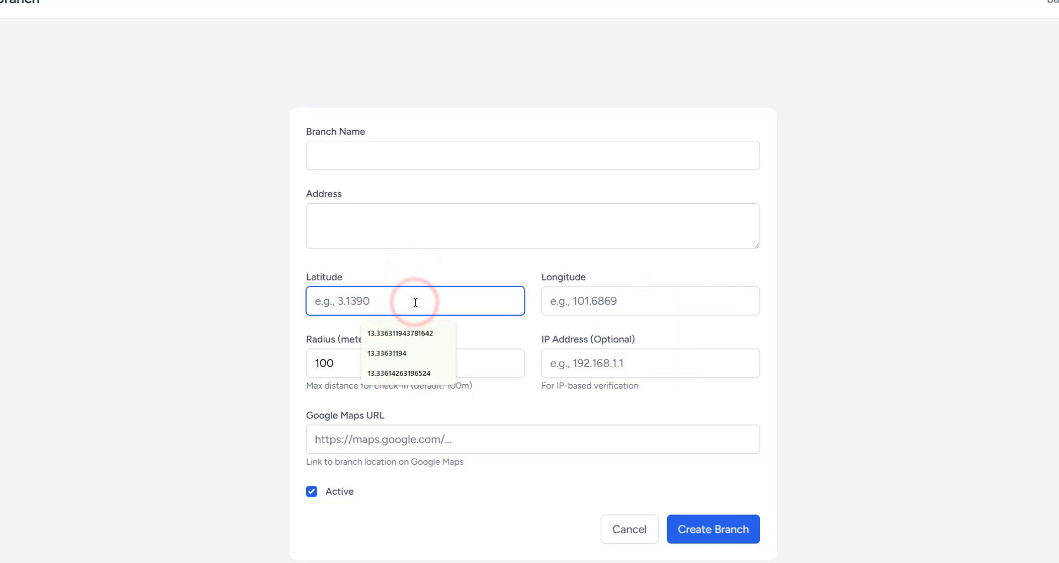
pyautogui.click(414, 273)
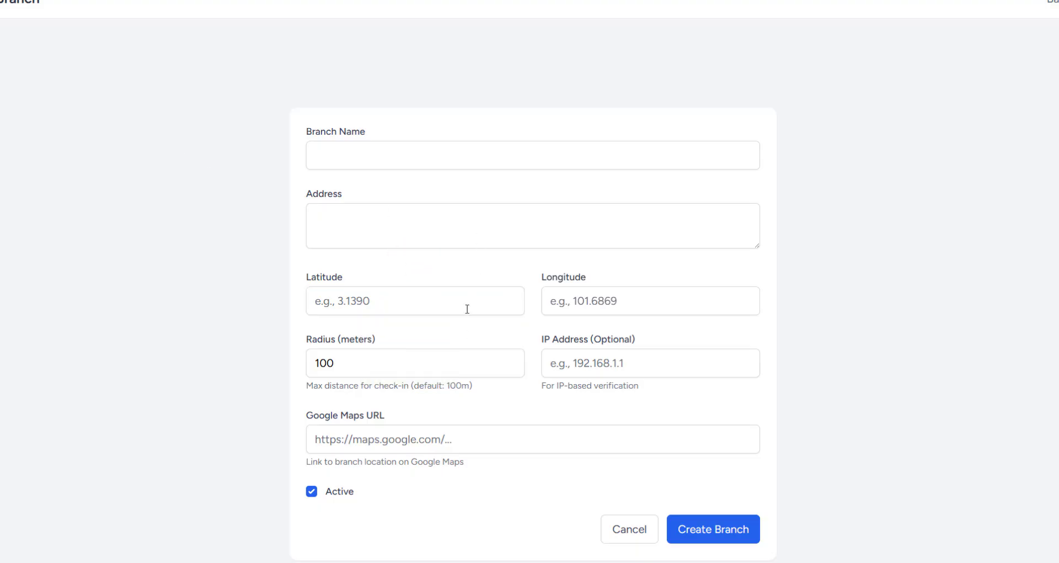
pyautogui.click(660, 313)
# Step: Search for google maps in a new browser tab and open the Google Maps site
pyautogui.click(72, 49)
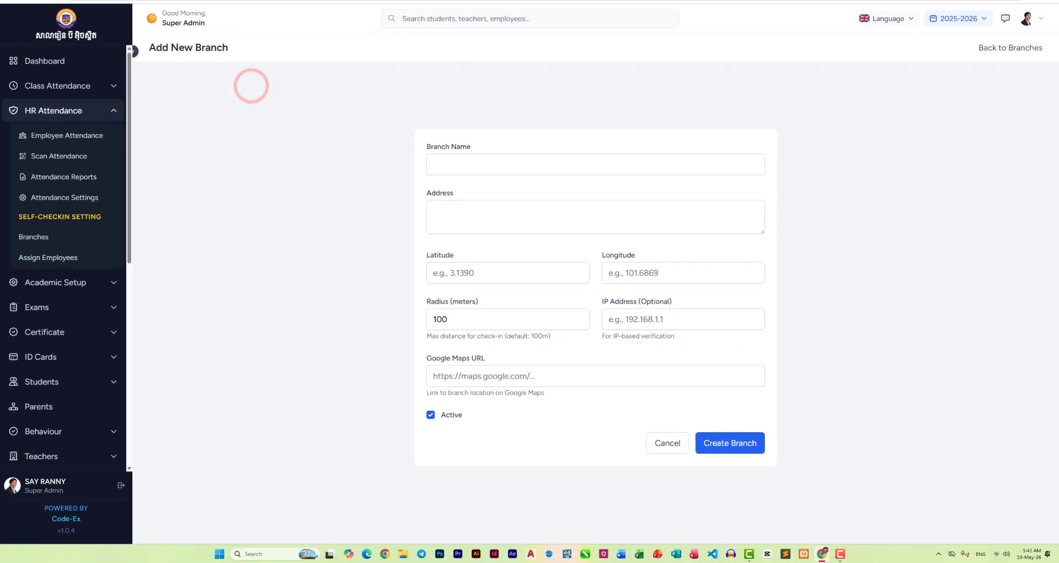
pyautogui.hotkey('ctrl', 't')
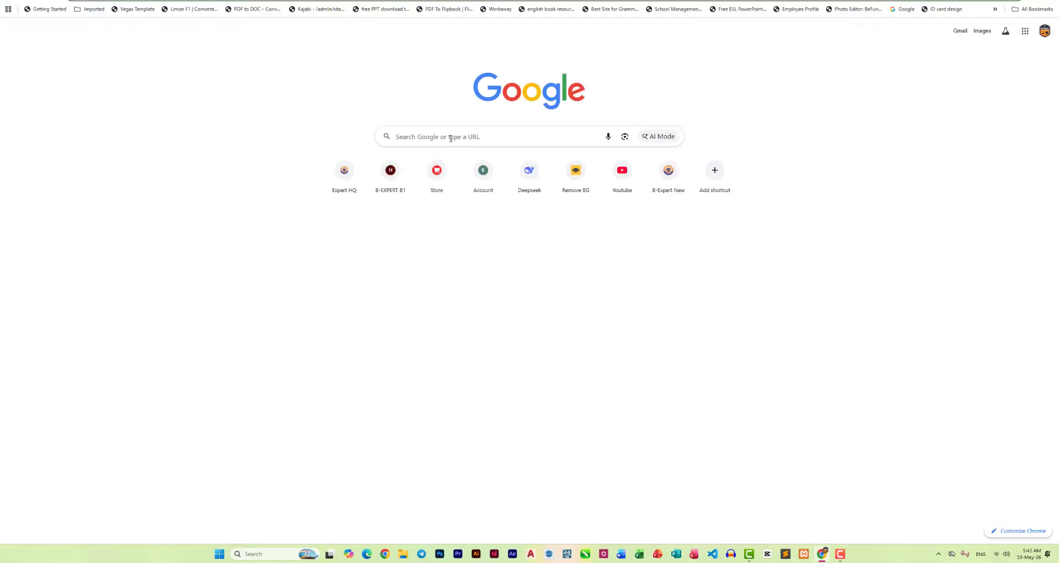
pyautogui.click(451, 139)
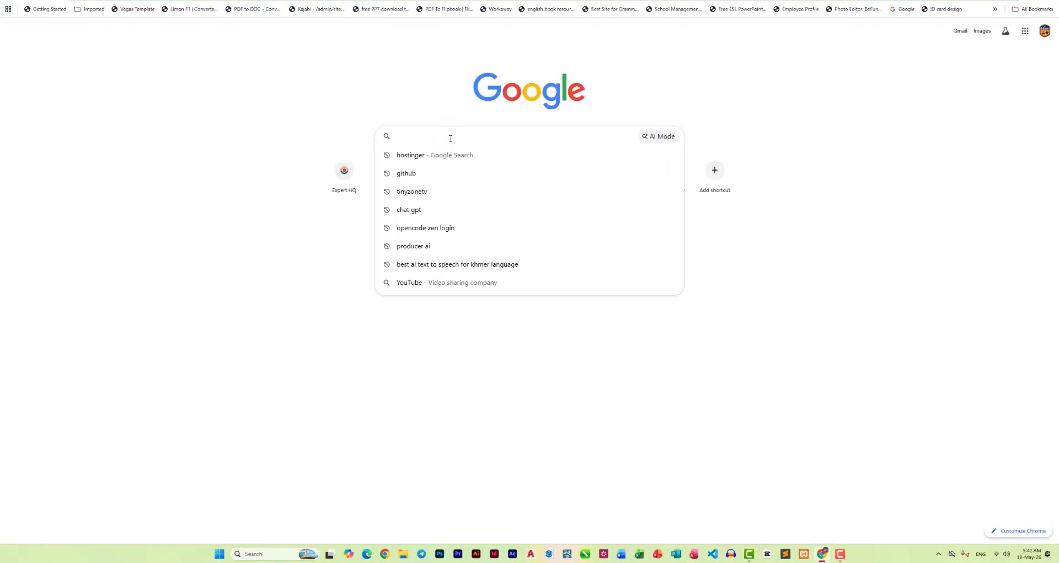
pyautogui.write('go')
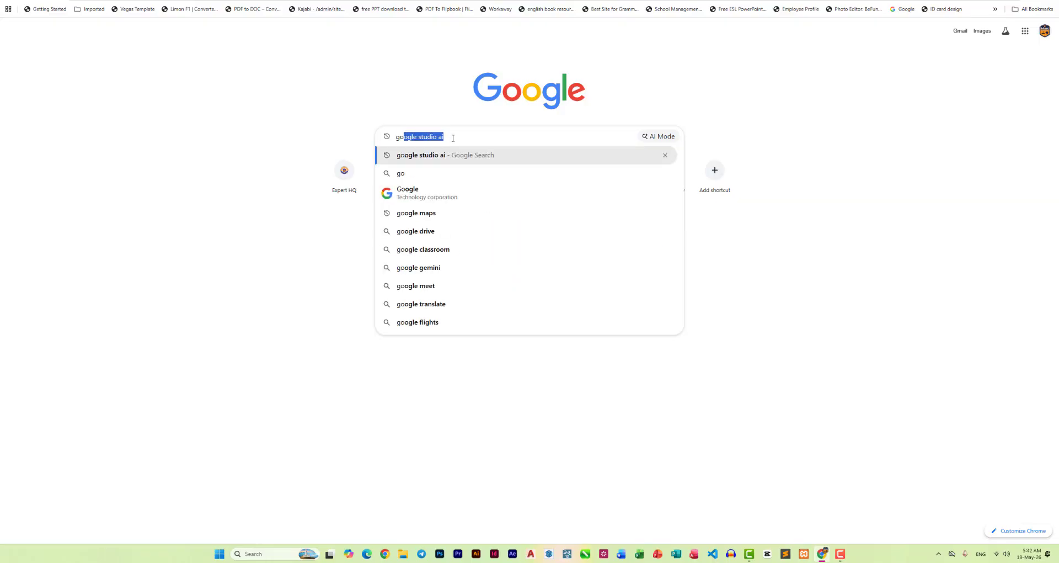
pyautogui.click(428, 212)
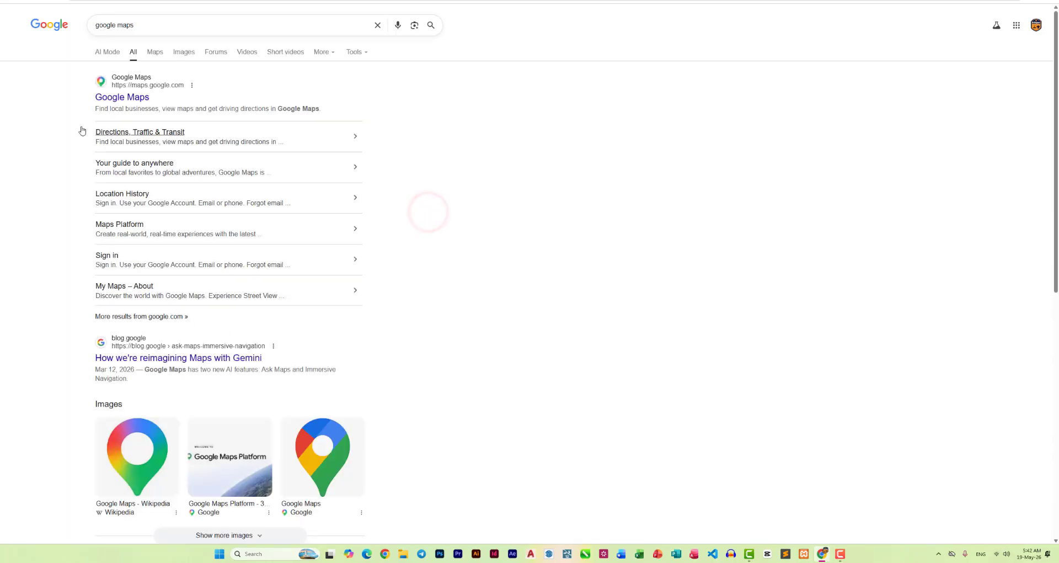
pyautogui.click(113, 96)
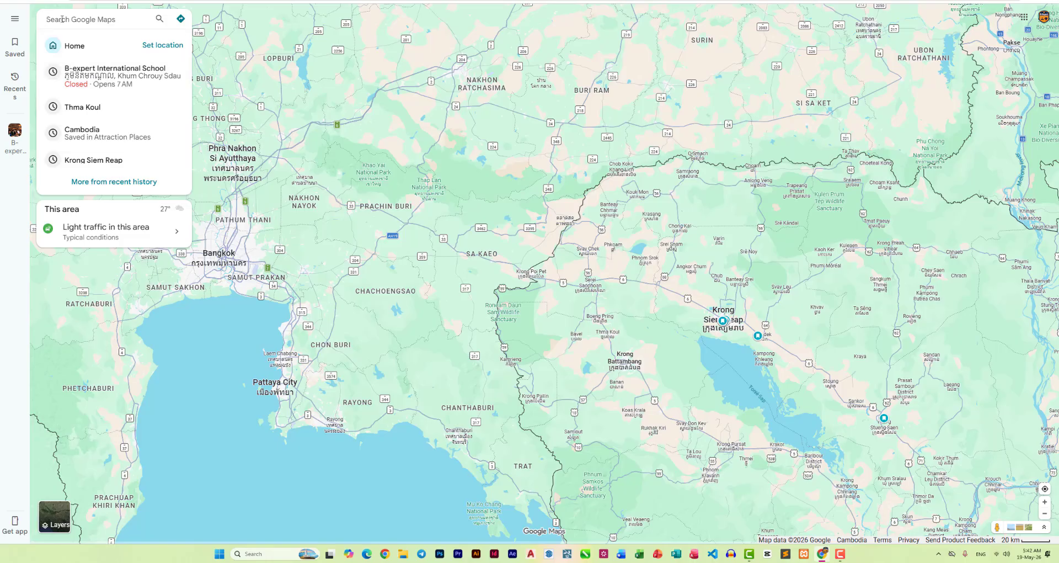
# Step: Open B-expert International School from the recent places and copy the coordinates of its map marker
pyautogui.click(99, 72)
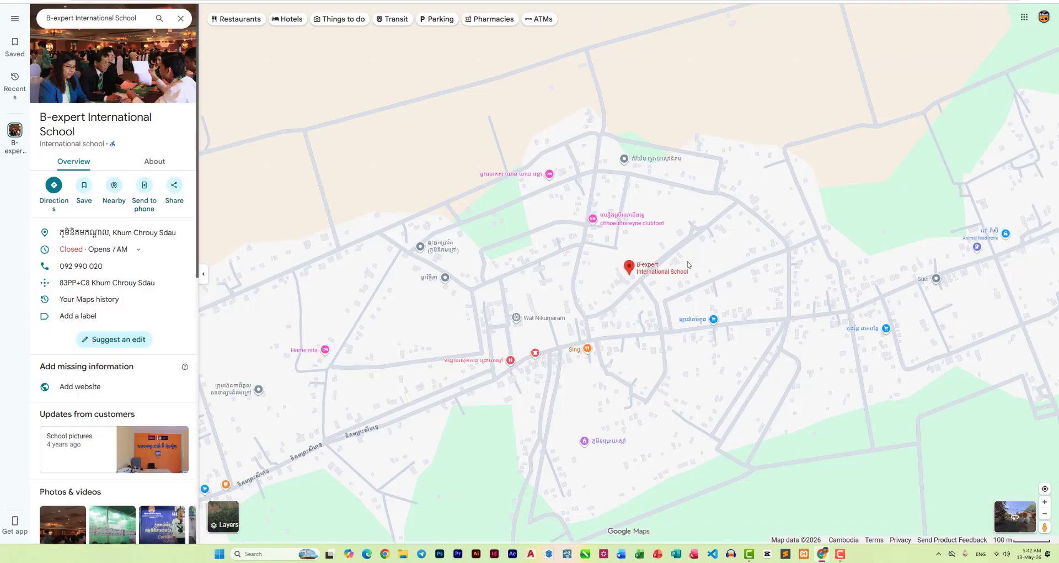
pyautogui.scroll(1, 688, 265)
pyautogui.scroll(1, 689, 264)
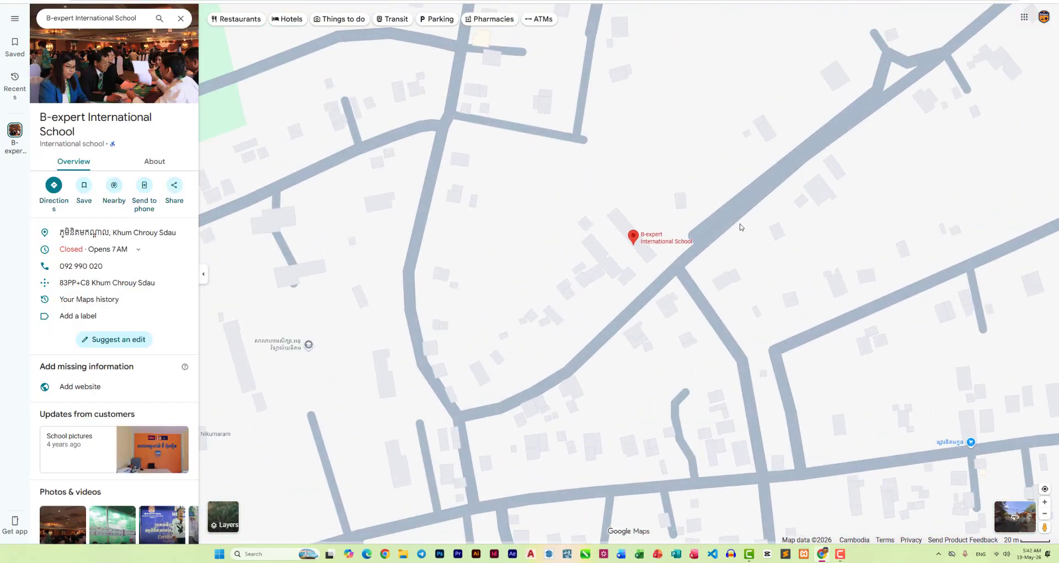
pyautogui.scroll(1, 741, 227)
pyautogui.moveTo(599, 254)
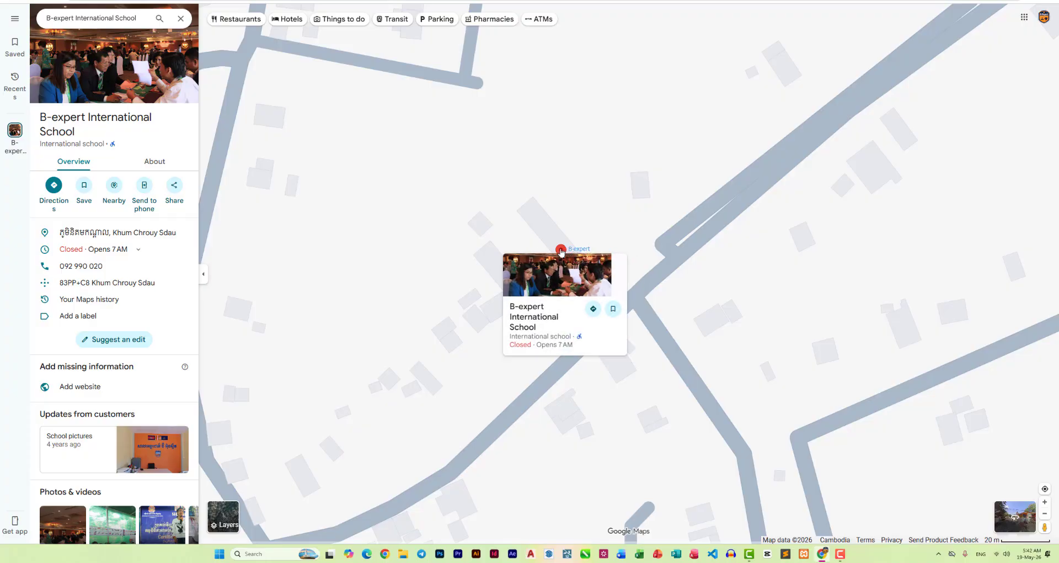
pyautogui.rightClick(561, 251)
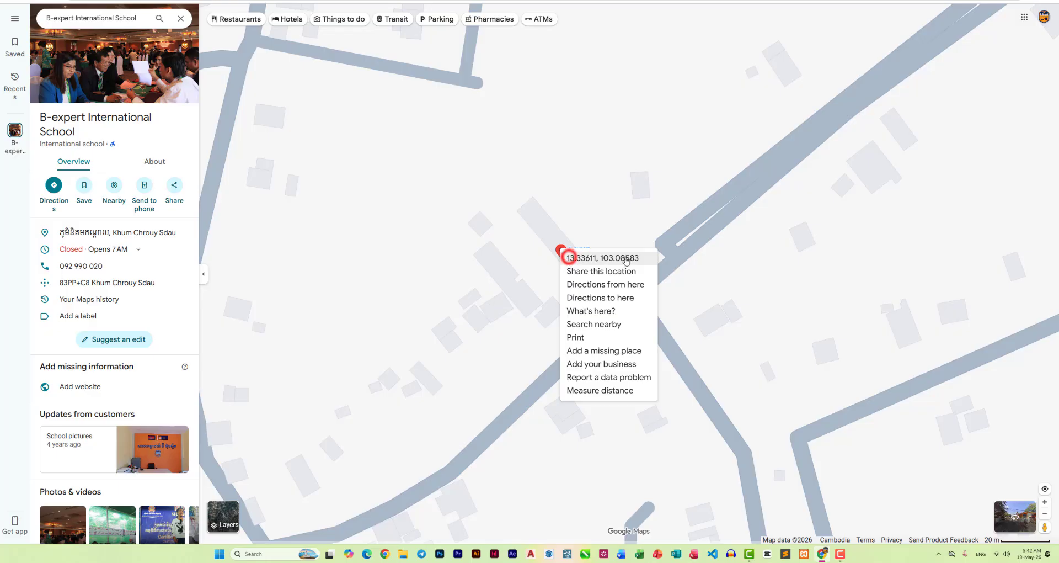
pyautogui.click(570, 259)
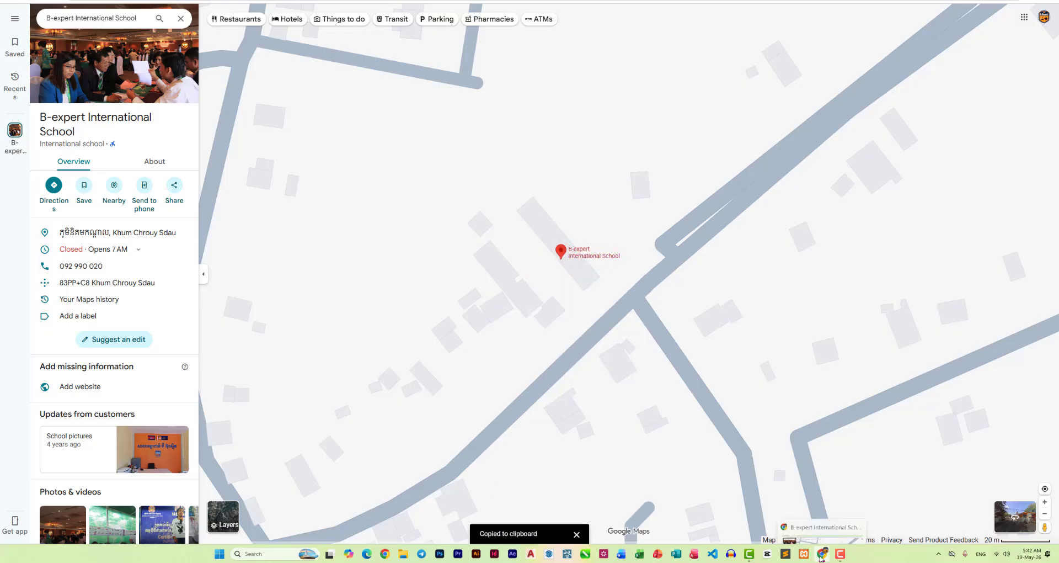
# Step: Enter the copied map coordinates in the new branch form, with latitude 13.336108623206531 and longitude 103.08582821996568
pyautogui.moveTo(822, 554)
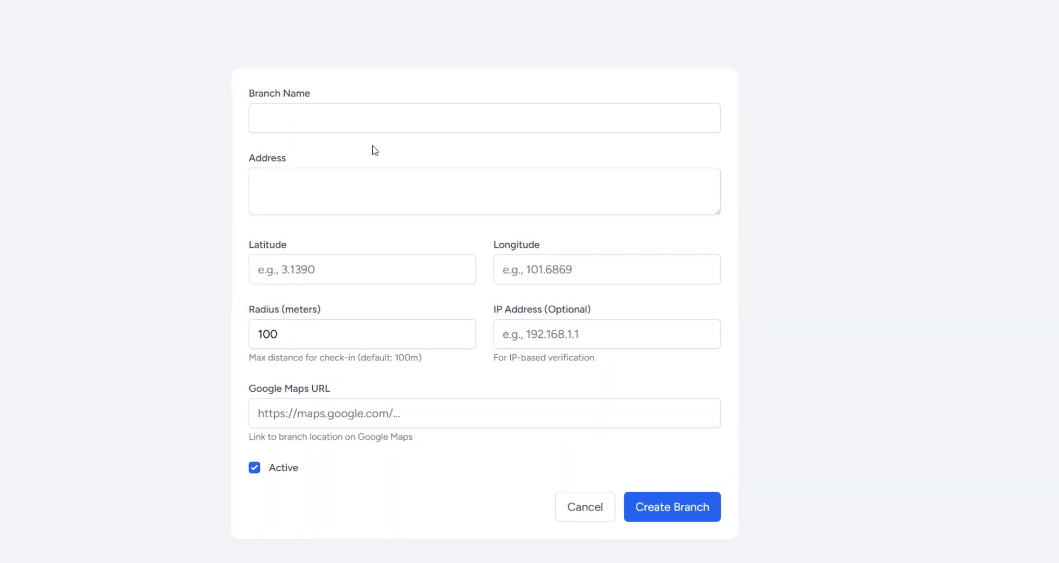
pyautogui.click(309, 268)
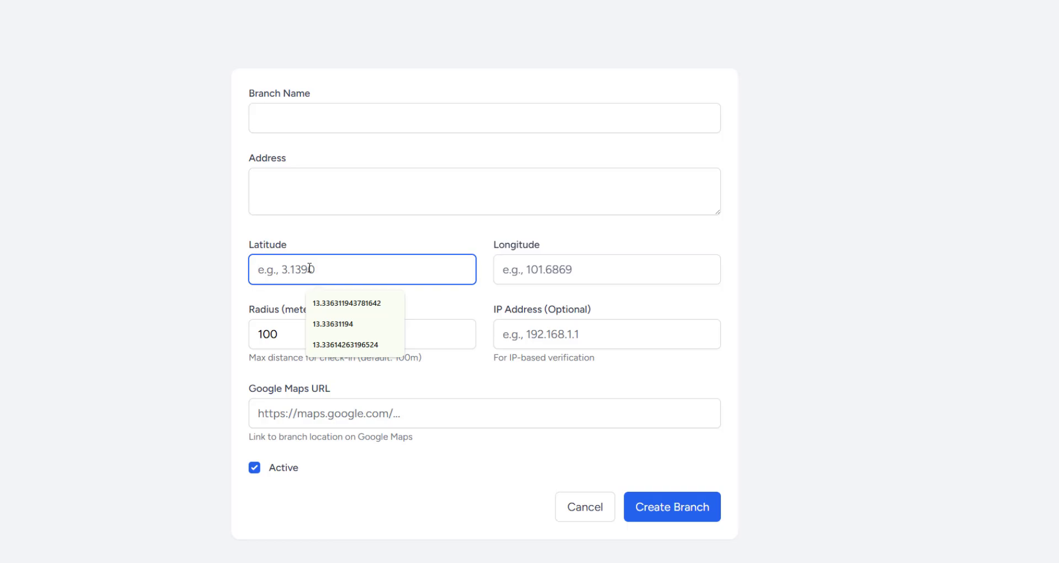
pyautogui.hotkey('ctrl', 'v')
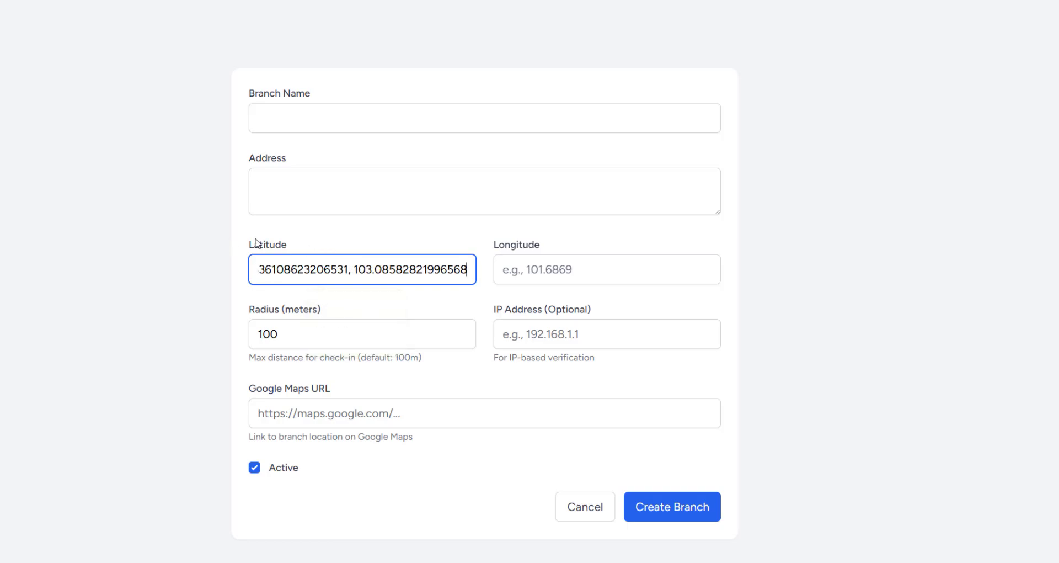
pyautogui.moveTo(355, 268); pyautogui.dragTo(482, 273)
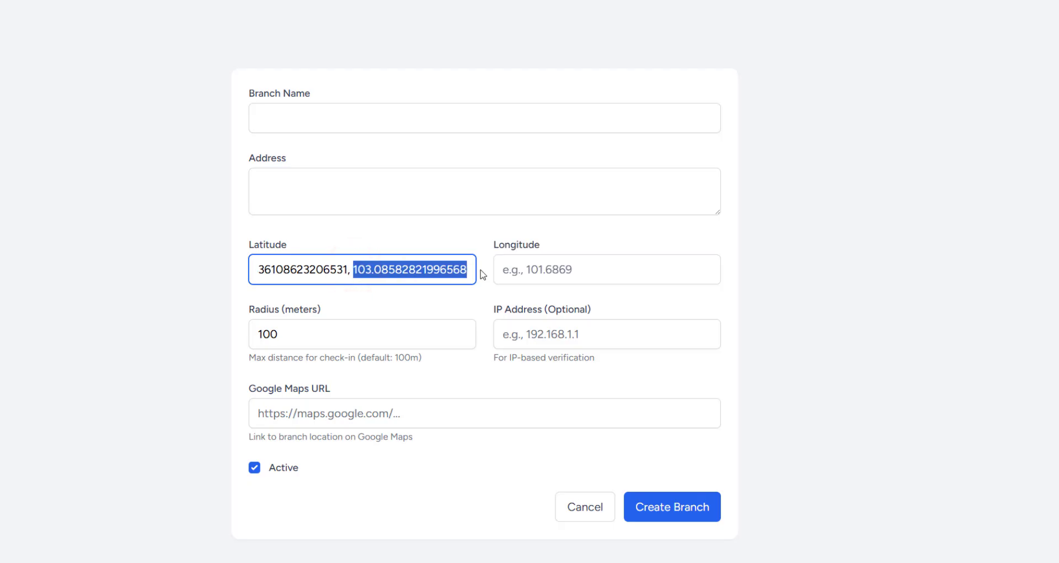
pyautogui.hotkey('ctrl', 'x')
pyautogui.click(567, 262)
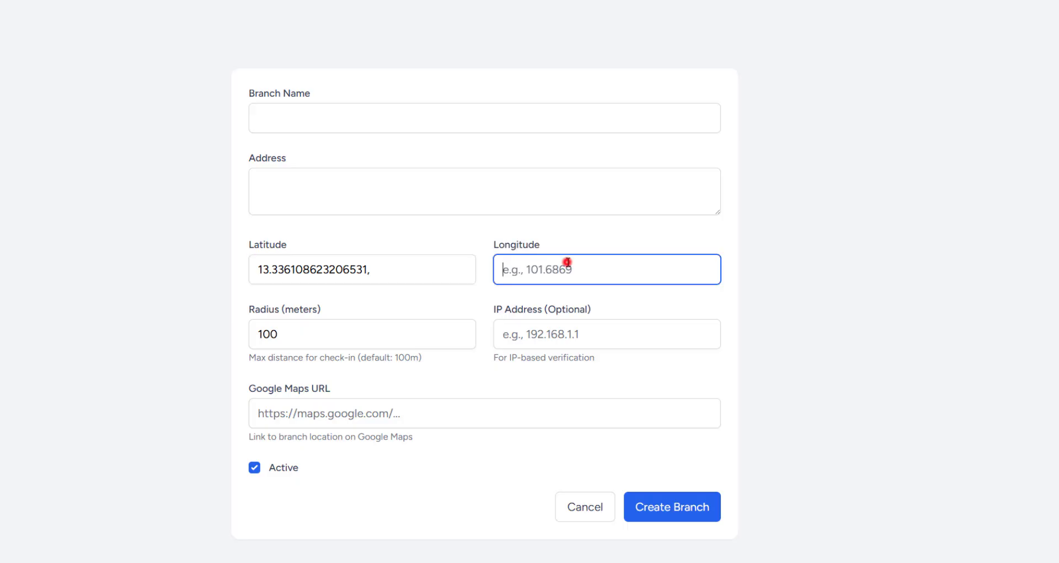
pyautogui.hotkey('ctrl', 'v')
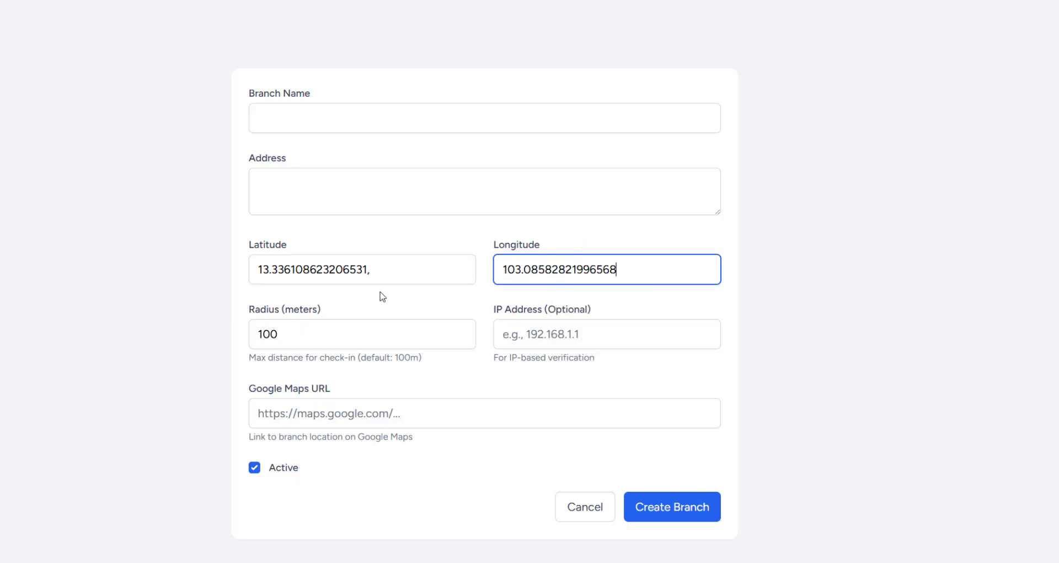
pyautogui.click(374, 270)
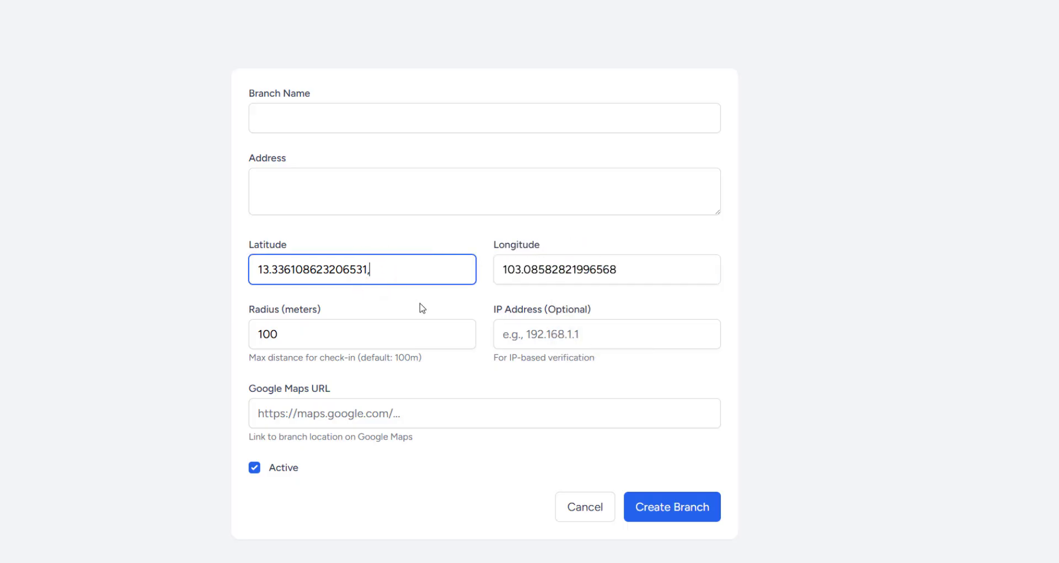
pyautogui.click(464, 228)
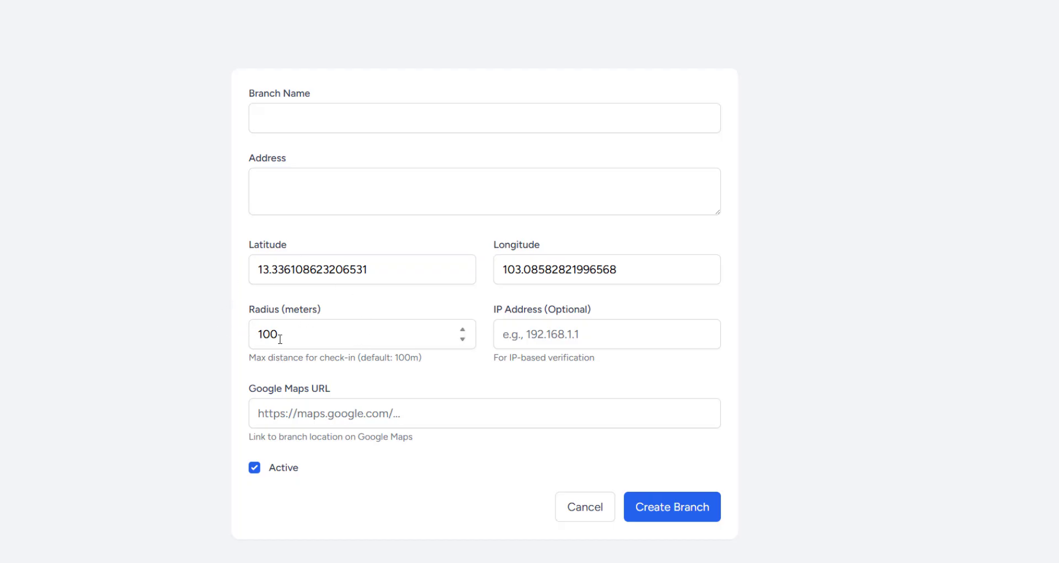
# Step: Set the new branch's check-in radius to 50 meters
pyautogui.moveTo(284, 335); pyautogui.dragTo(244, 336)
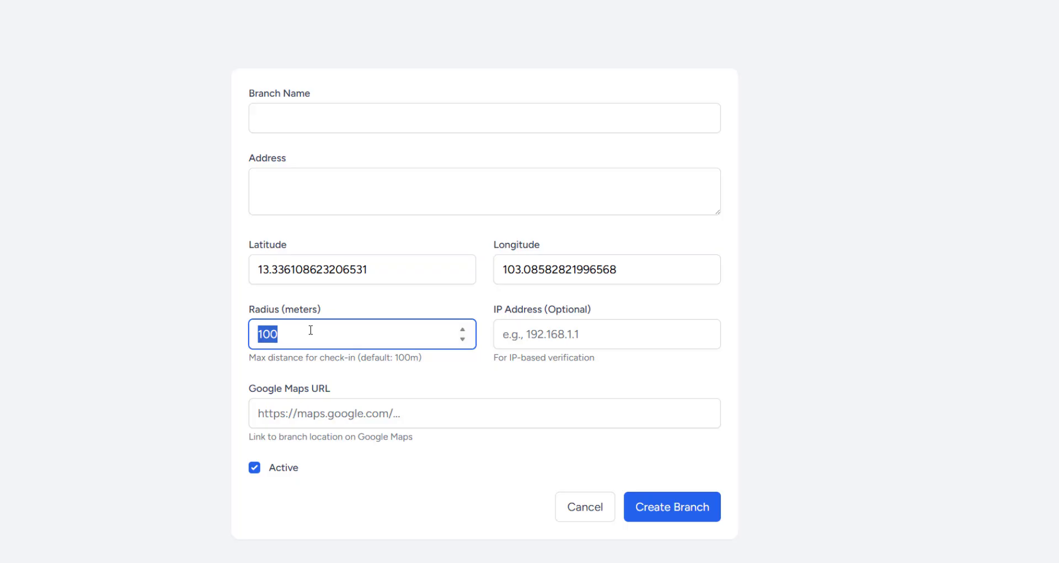
pyautogui.write('50')
pyautogui.click(393, 367)
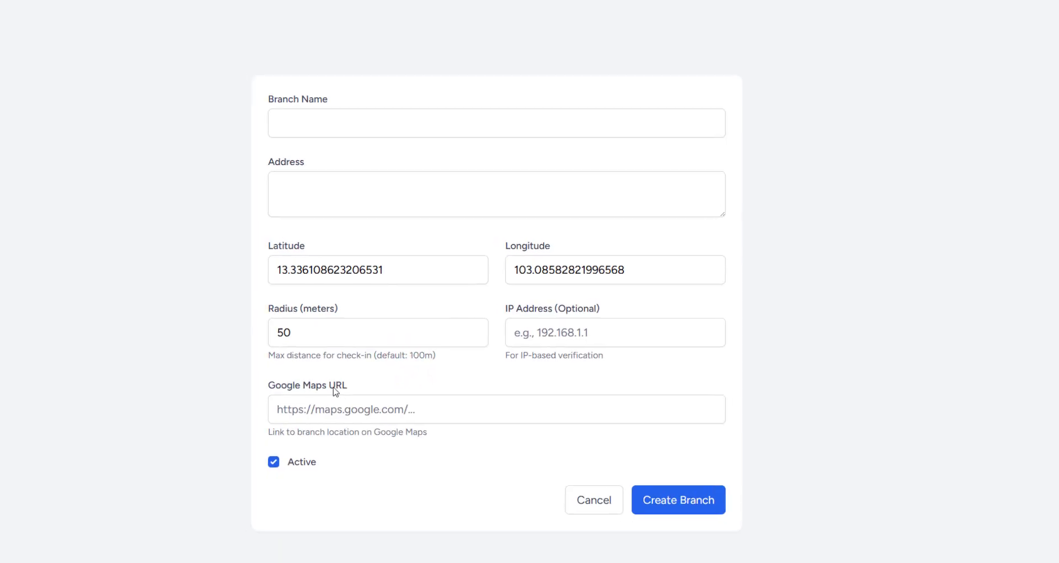
# Step: Copy the share link of B-expert International School from Google Maps and paste it as the new branch's Google Maps URL
pyautogui.click(241, 1)
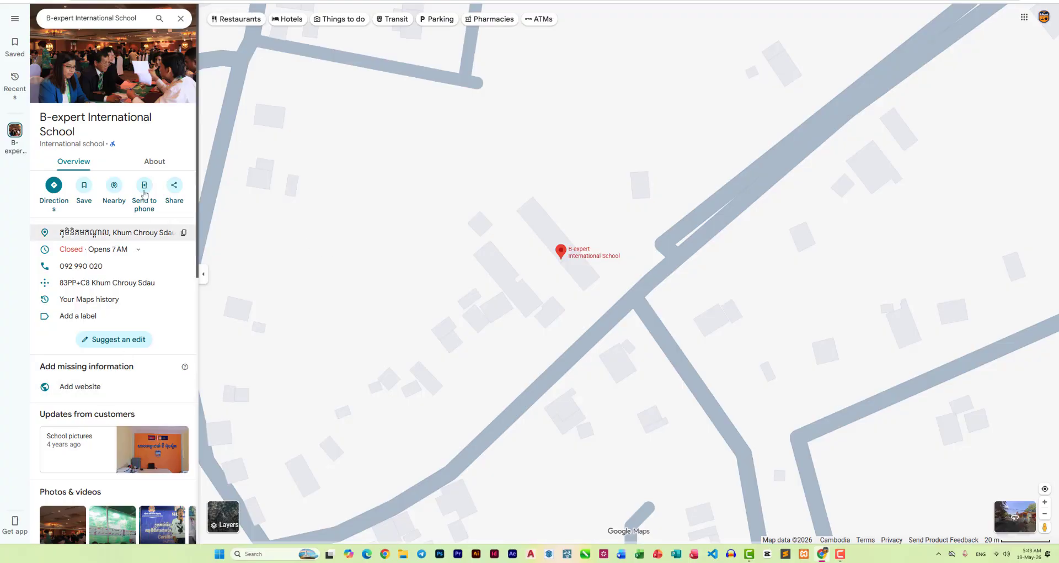
pyautogui.click(175, 187)
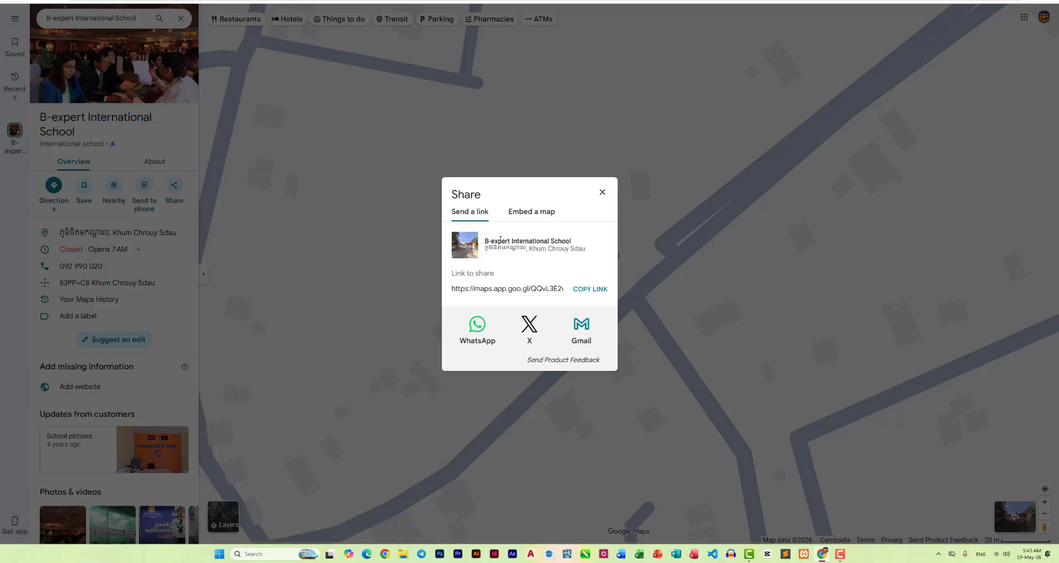
pyautogui.moveTo(485, 238); pyautogui.dragTo(594, 250)
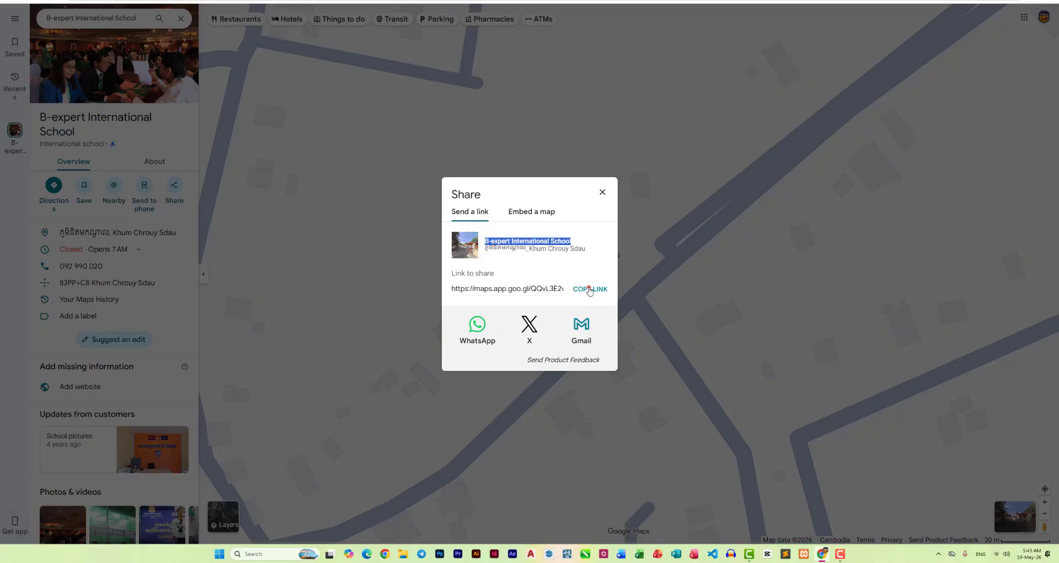
pyautogui.click(589, 288)
pyautogui.click(194, 1)
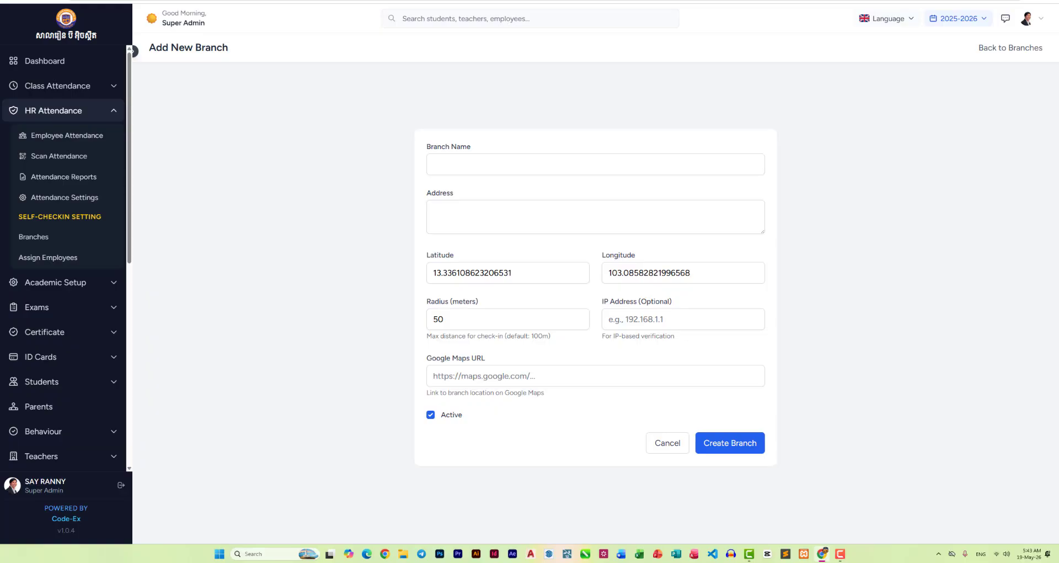
pyautogui.click(473, 369)
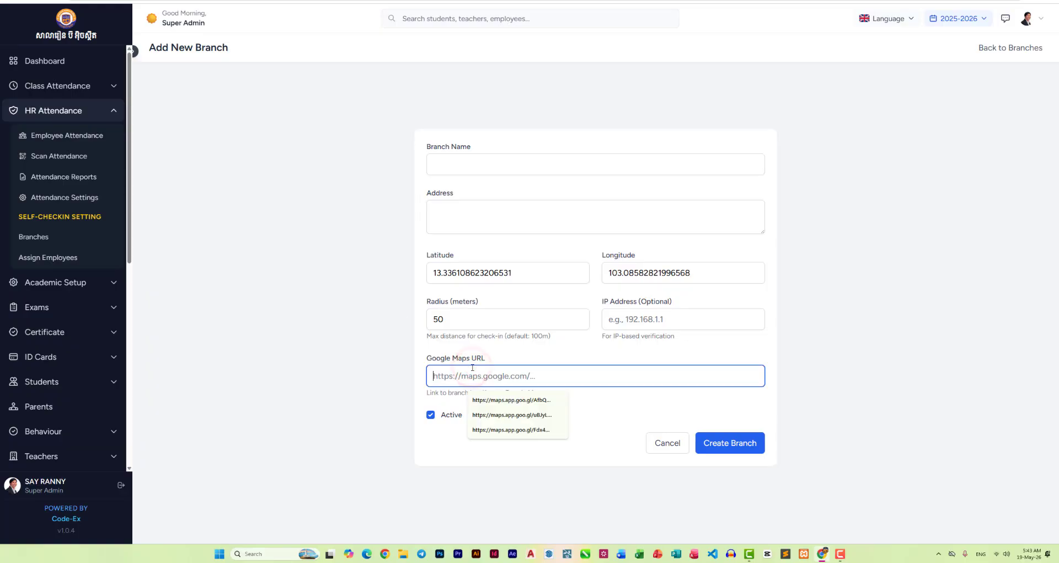
pyautogui.hotkey('ctrl', 'v')
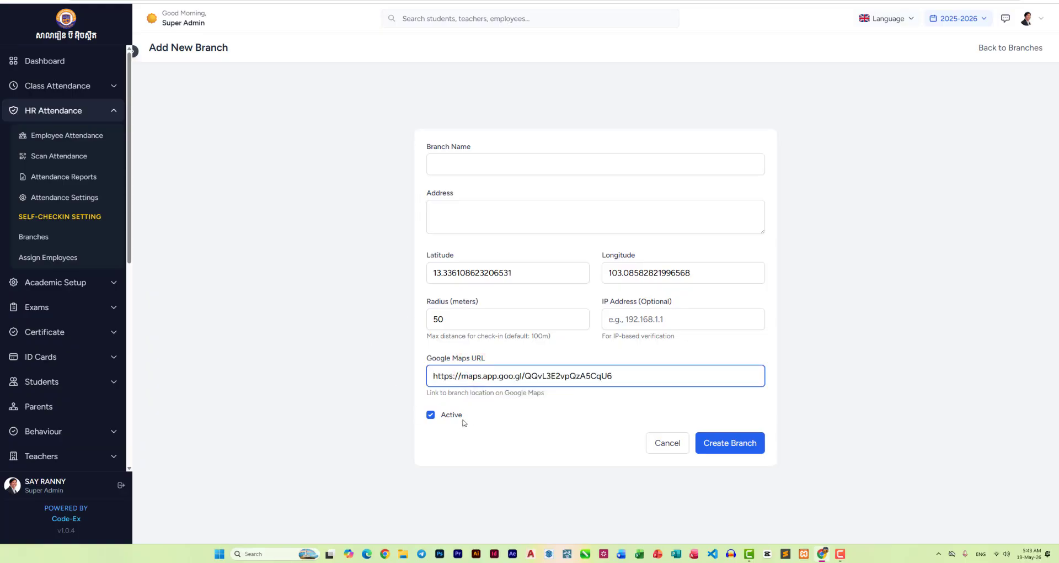
# Step: Try to create the branch with its name left empty, and return to the working branches list
pyautogui.click(749, 447)
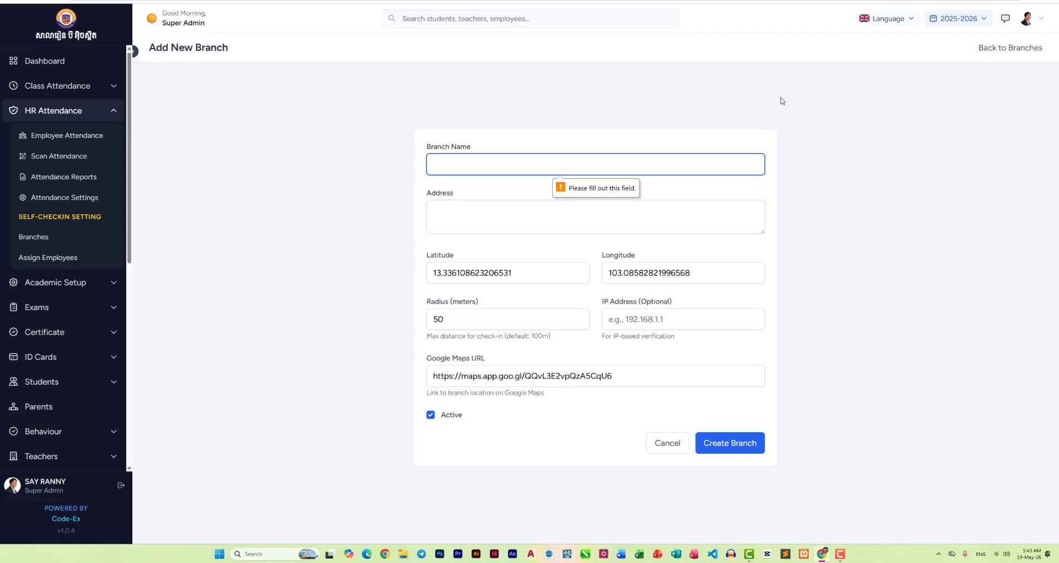
pyautogui.click(1022, 48)
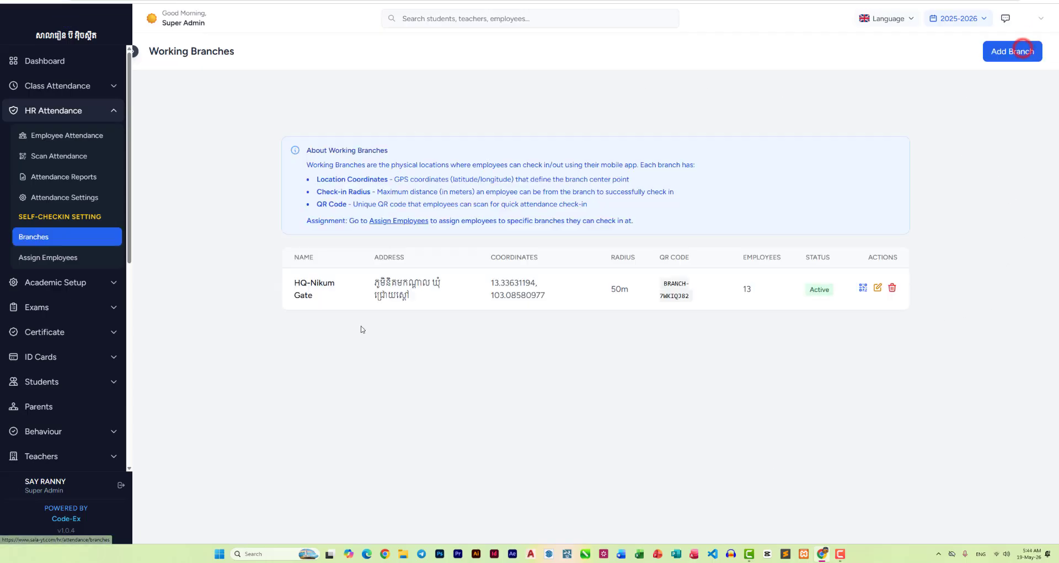
# Step: Examine the details of the HQ-Nikum Gate branch and open its QR code
pyautogui.moveTo(290, 283); pyautogui.dragTo(793, 311)
pyautogui.click(792, 311)
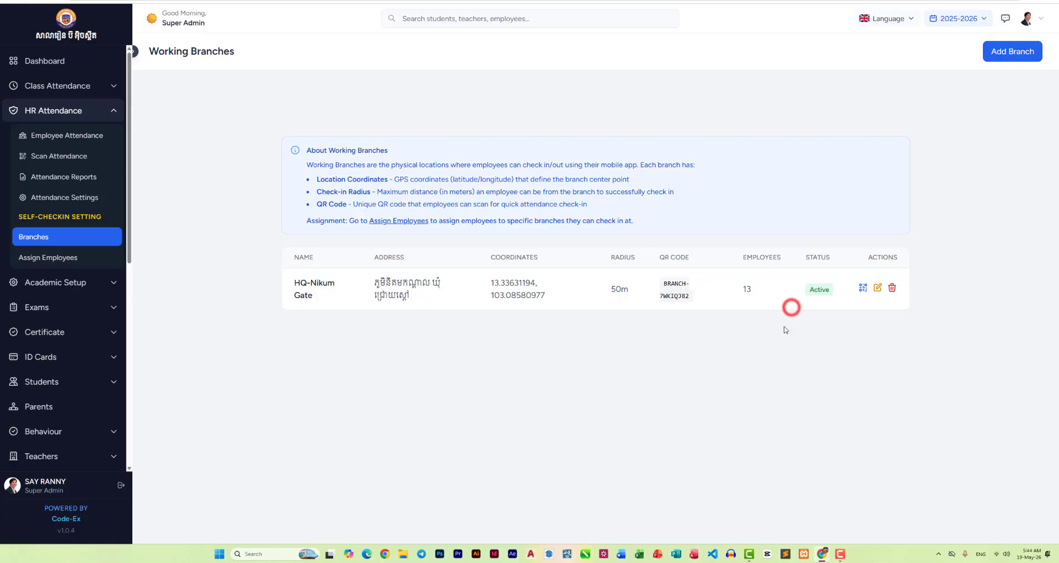
pyautogui.click(864, 290)
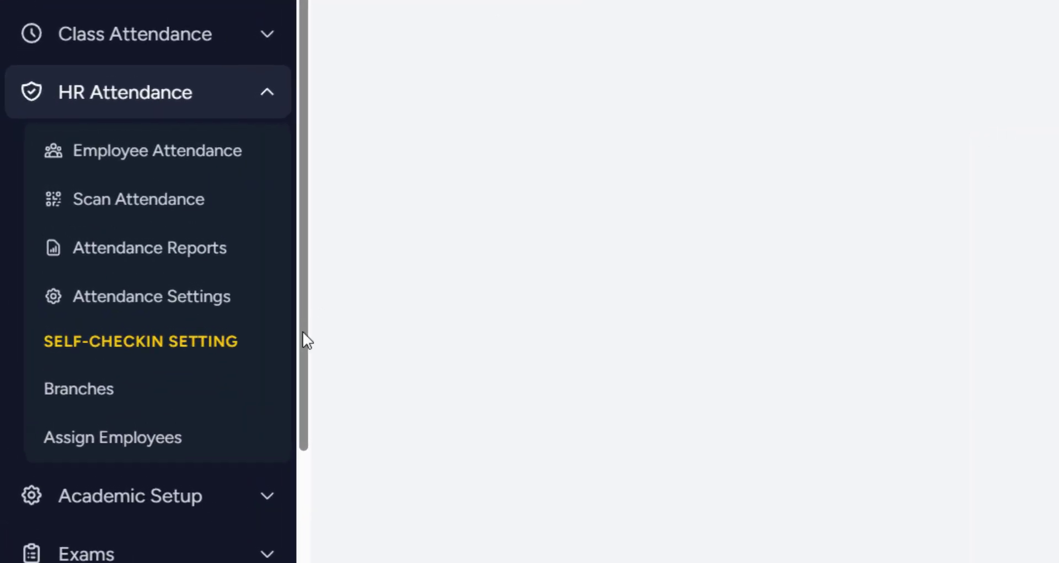
# Step: Open the employee branch assignments and examine the assigned branch of every employee in the current assignments
pyautogui.click(141, 437)
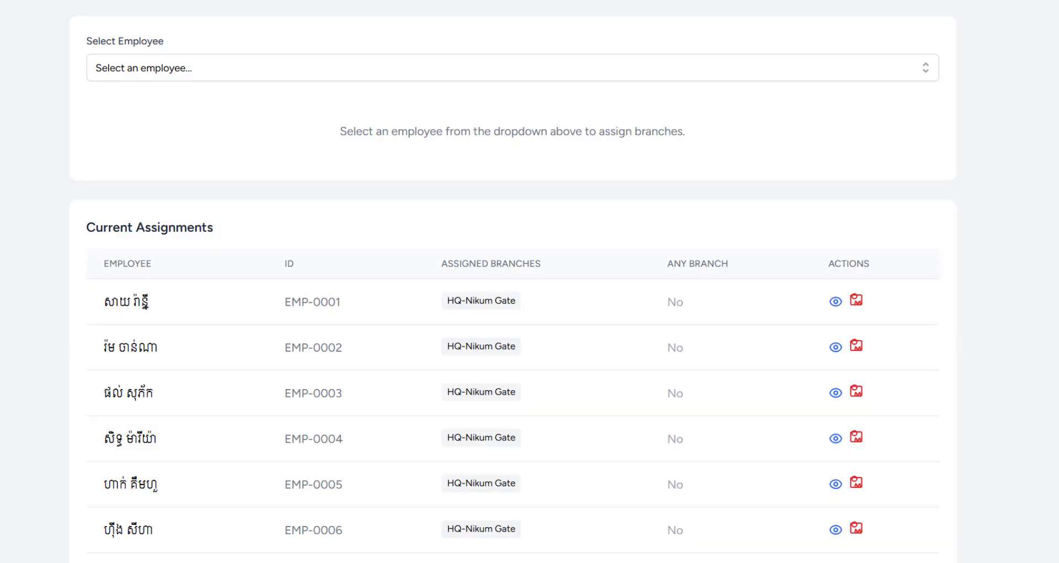
pyautogui.scroll(-3, 513, 281)
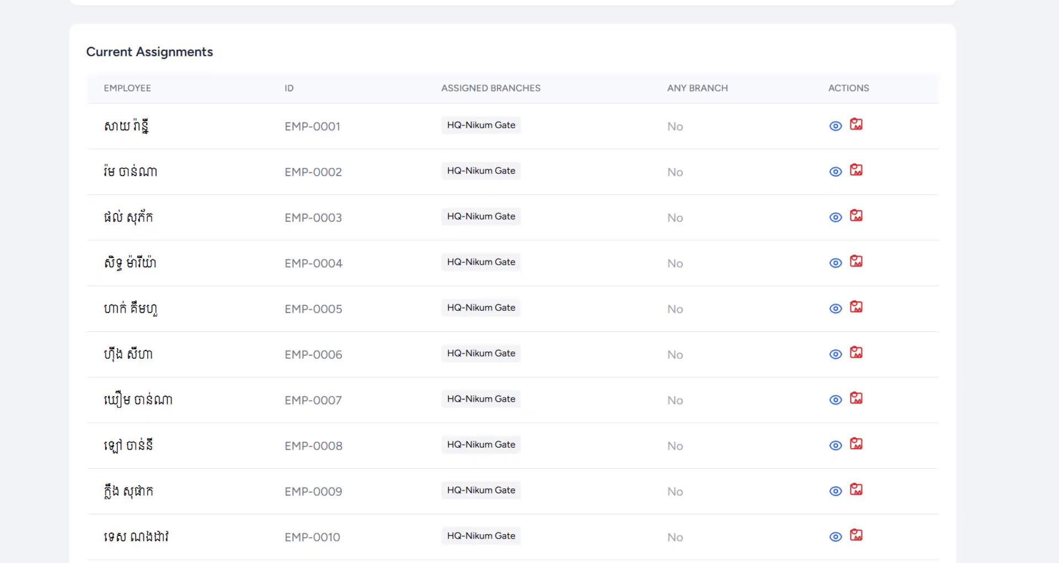
pyautogui.scroll(-2, 513, 281)
pyautogui.scroll(-1, 75, 267)
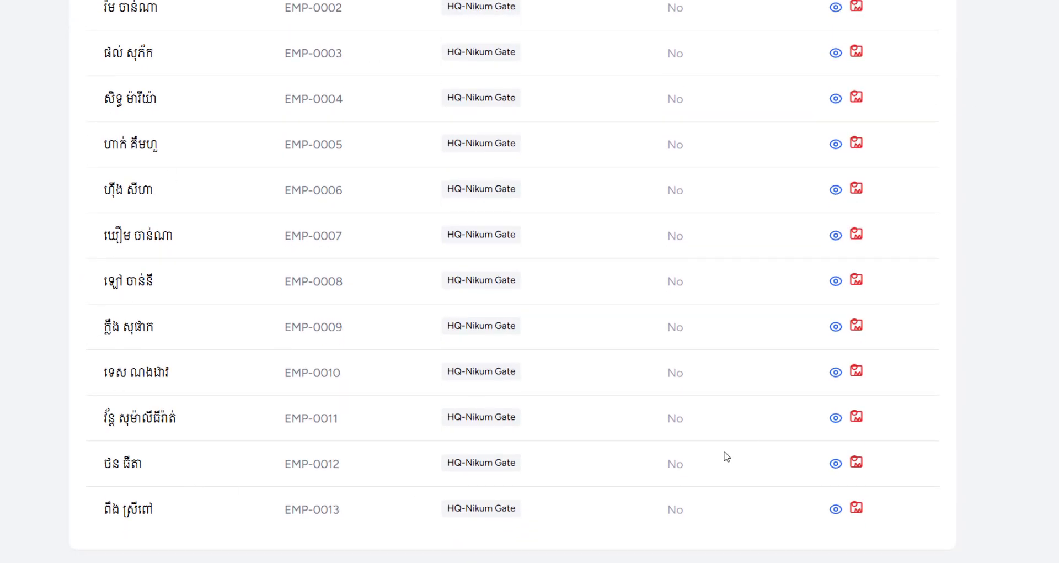
pyautogui.scroll(1, 661, 446)
pyautogui.scroll(2, 661, 446)
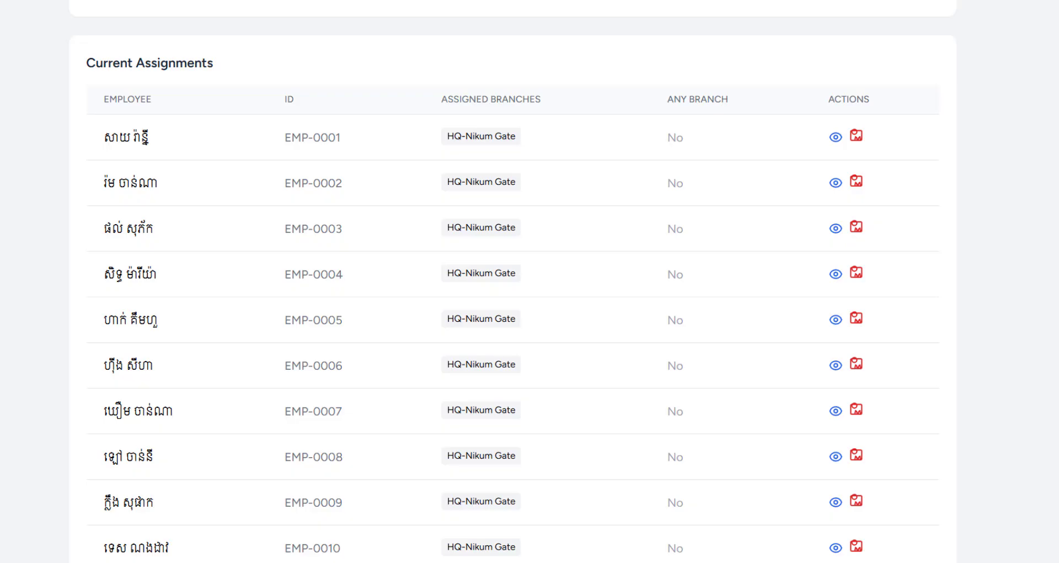
pyautogui.scroll(-3, 301, 357)
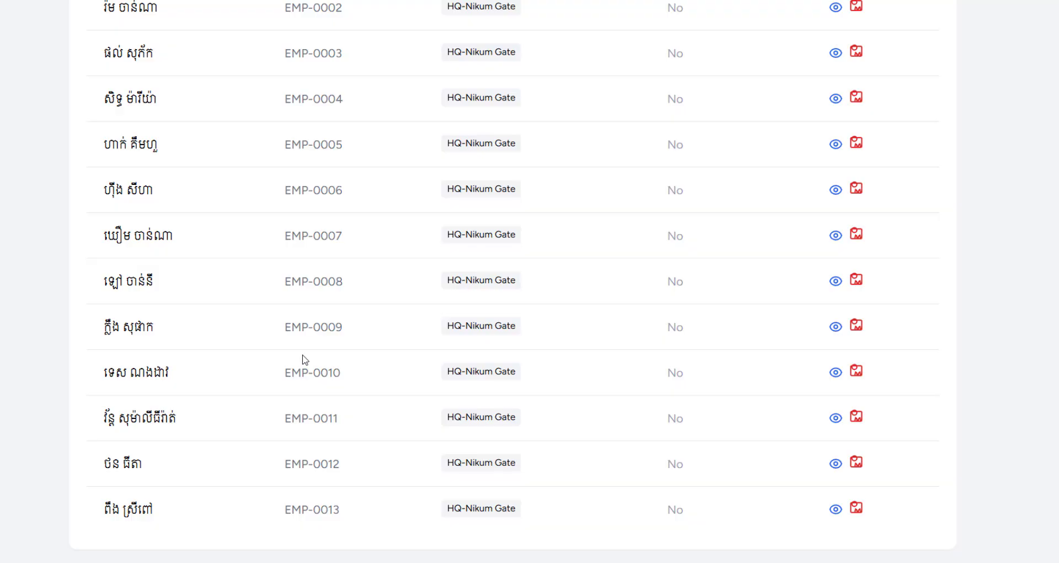
pyautogui.scroll(8, 297, 386)
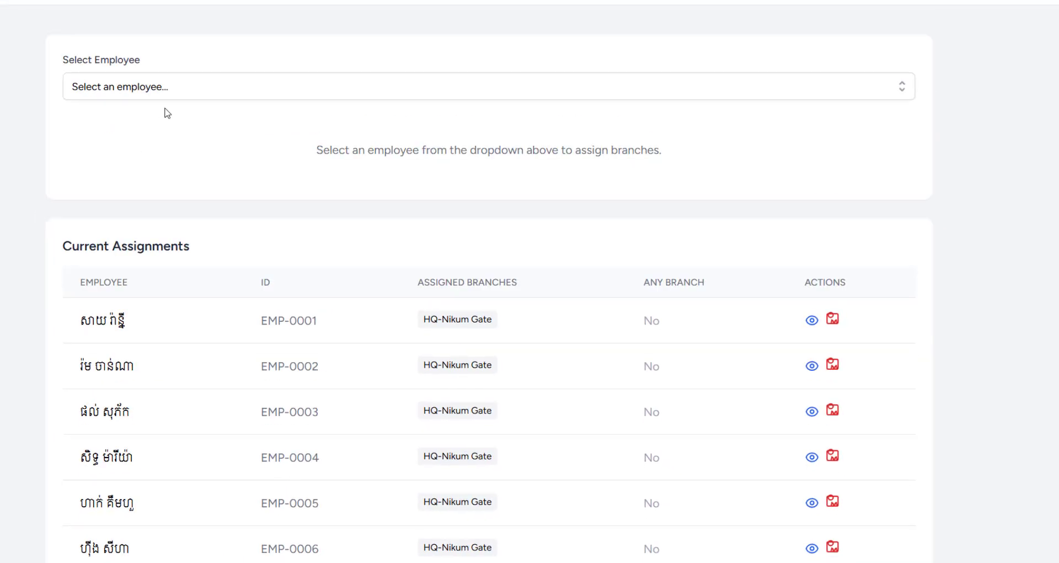
# Step: Assign the unassigned employee at the end of the employee list to the HQ-Nikum Gate branch and save the assignment
pyautogui.click(165, 86)
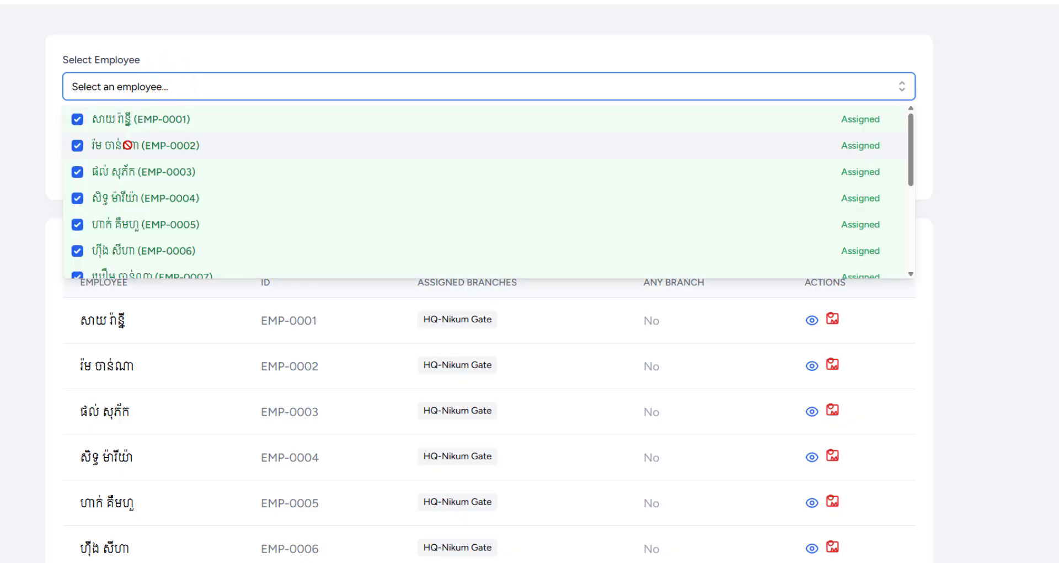
pyautogui.scroll(-4, 125, 145)
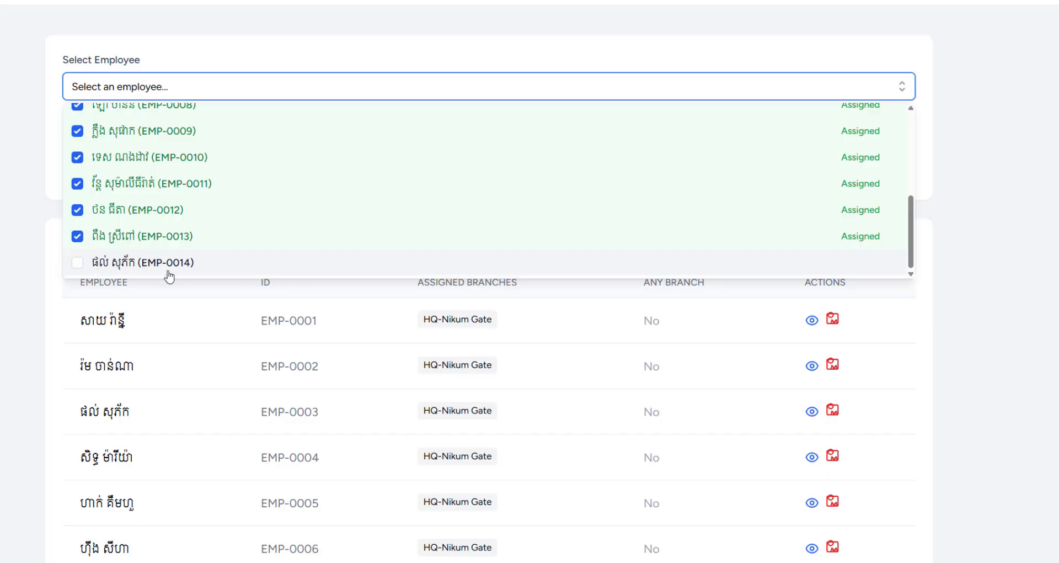
pyautogui.click(139, 263)
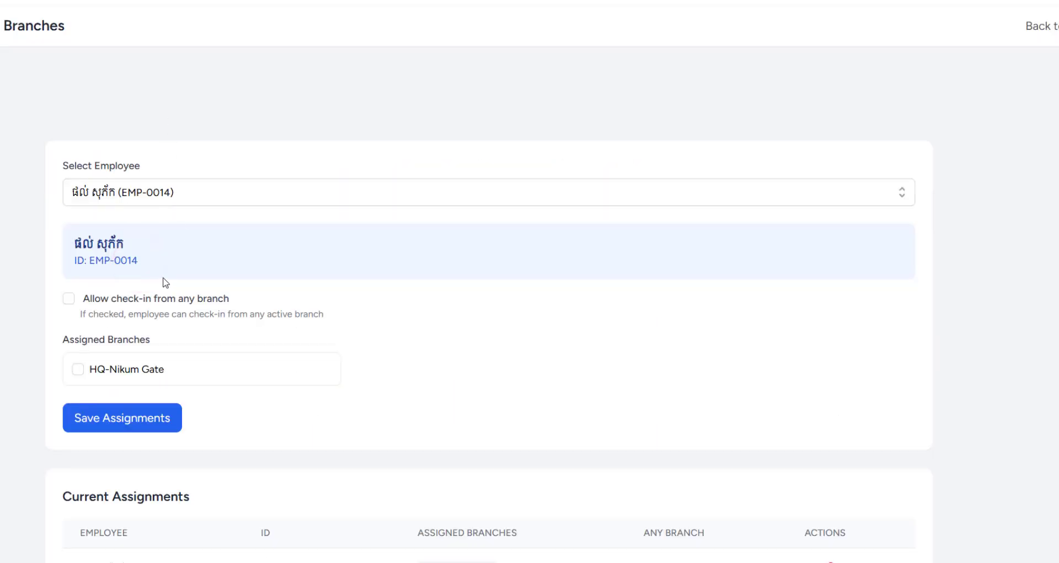
pyautogui.scroll(-2, 160, 284)
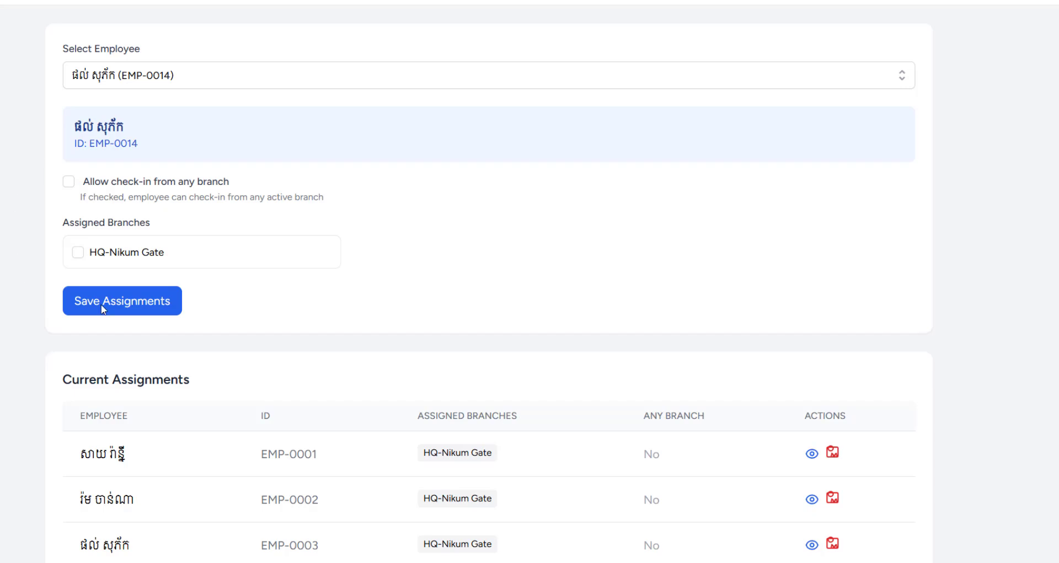
pyautogui.click(77, 254)
pyautogui.click(144, 300)
# Step: Review the current assignments table for the newly assigned employee's branch
pyautogui.scroll(-8, 441, 304)
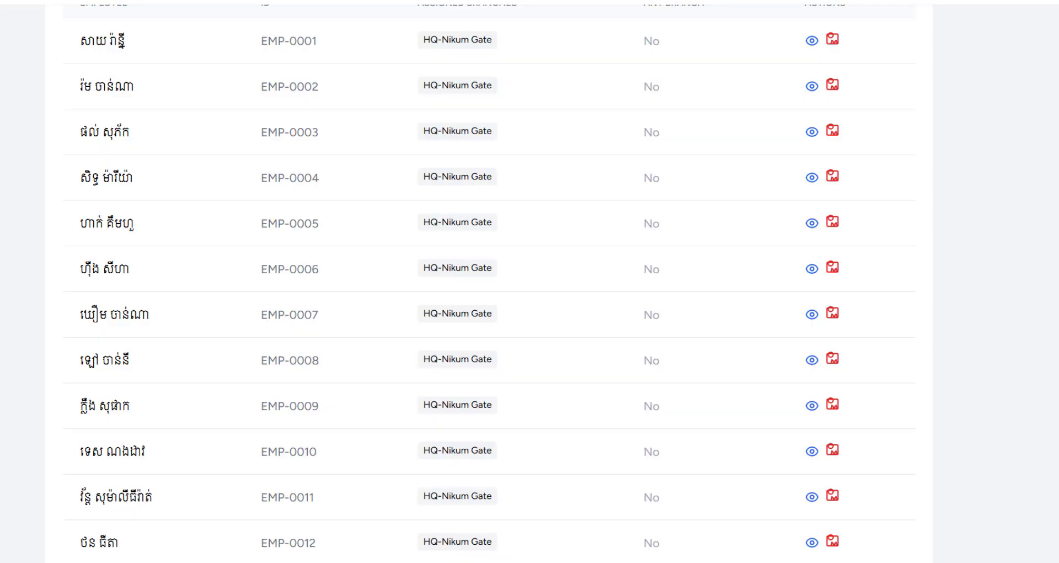
pyautogui.scroll(4, 265, 530)
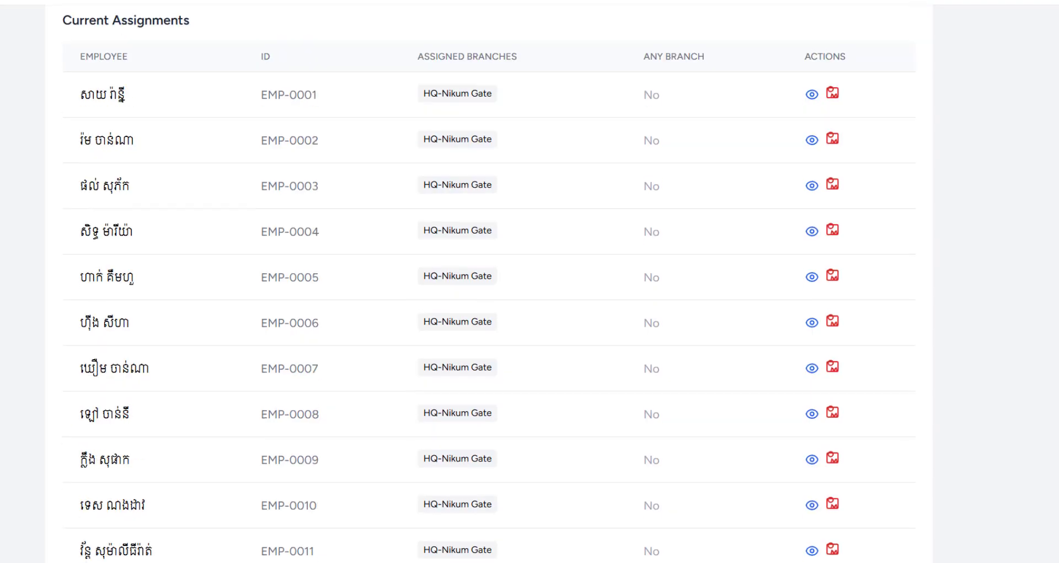
pyautogui.scroll(4, 149, 77)
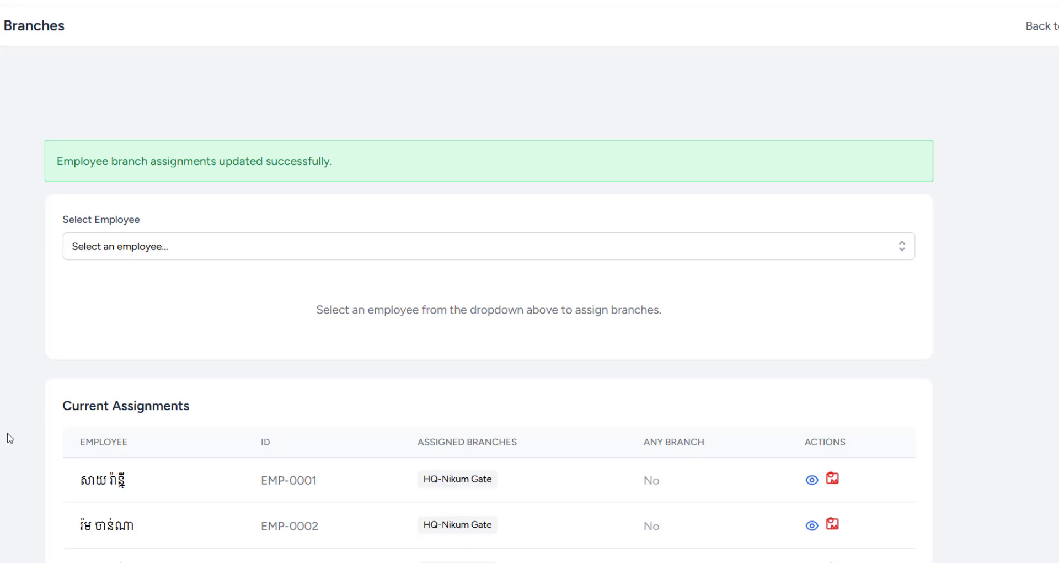
pyautogui.scroll(-2, 9, 436)
pyautogui.scroll(-5, 9, 437)
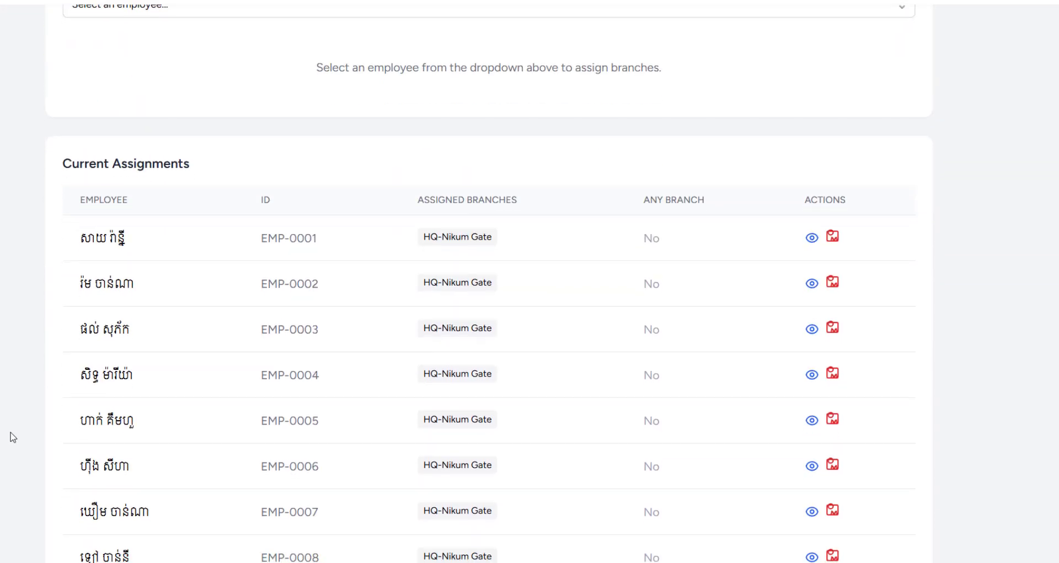